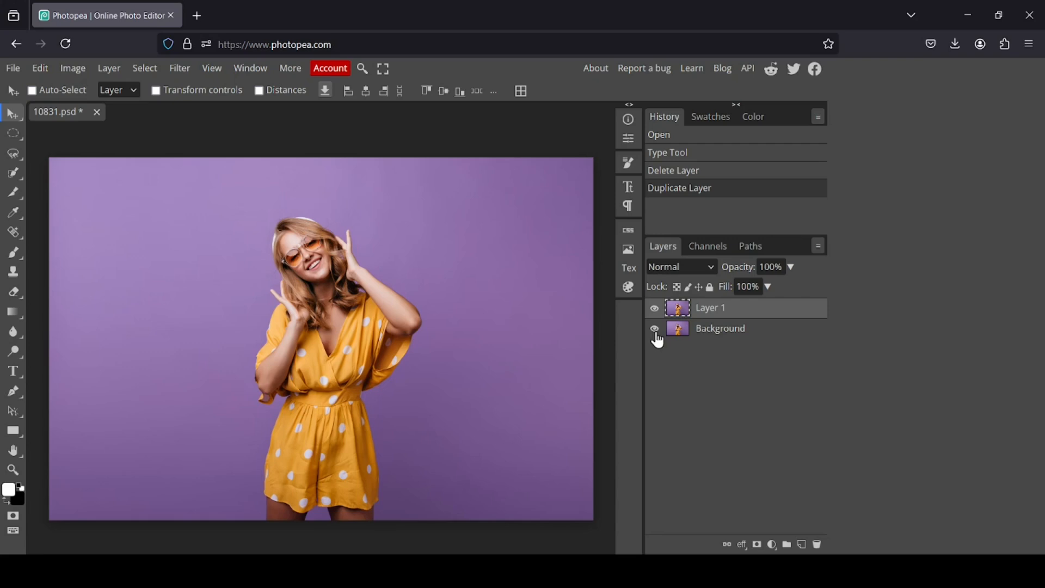
Hide the Background layer and remove the purple backdrop from Layer 1 with Remove BG, accepting the short ad
click(656, 332)
click(151, 71)
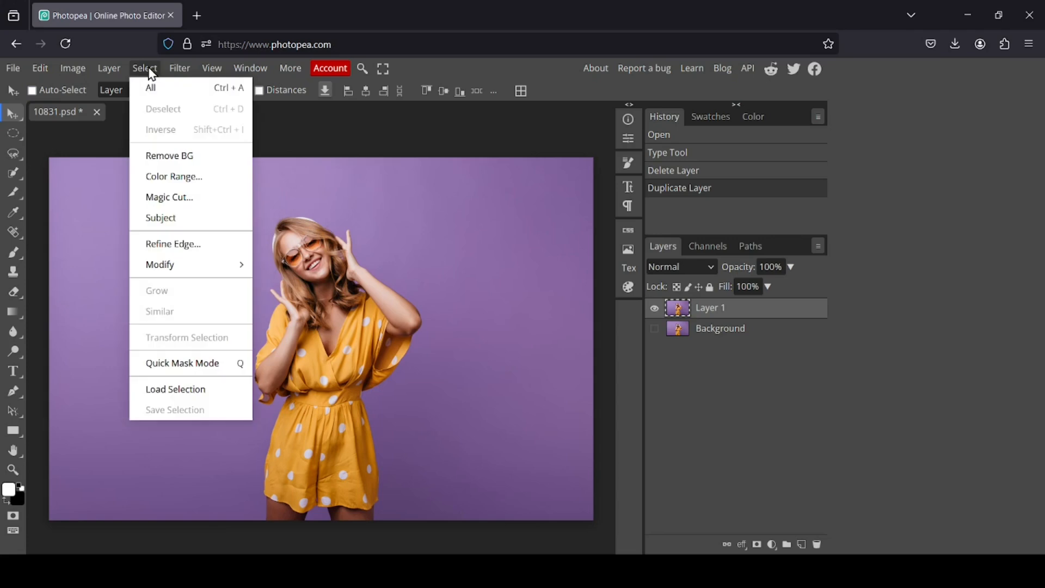
click(185, 158)
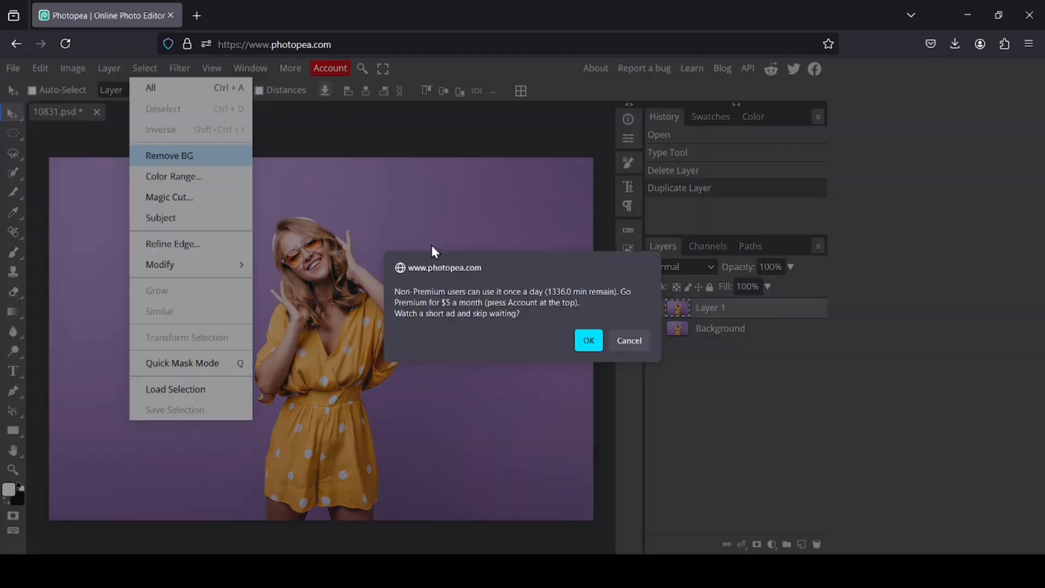
click(589, 341)
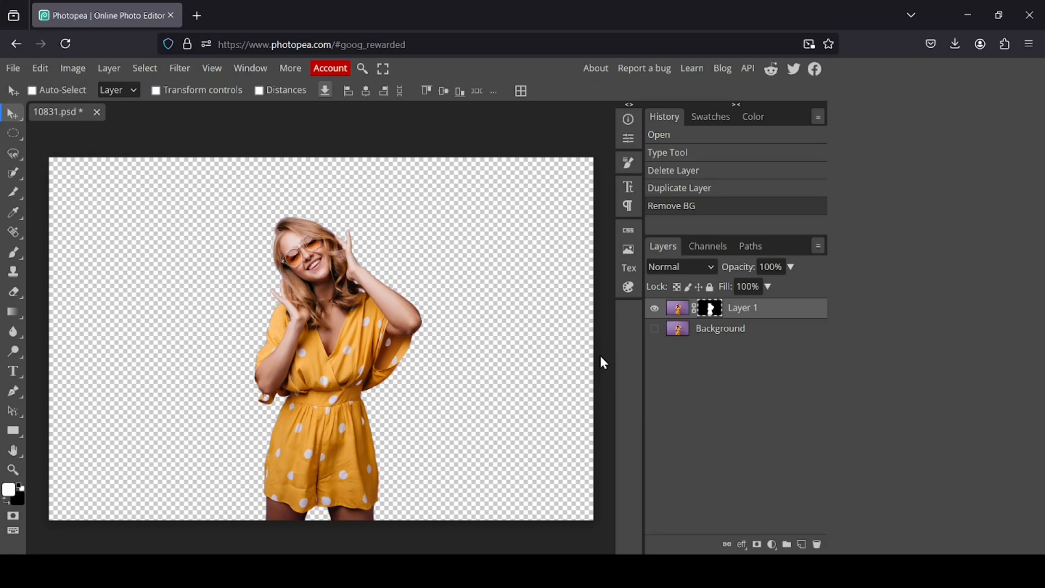
Apply Layer 1's raster mask permanently and show the Background layer again
right_click(714, 315)
click(843, 325)
right_click(708, 308)
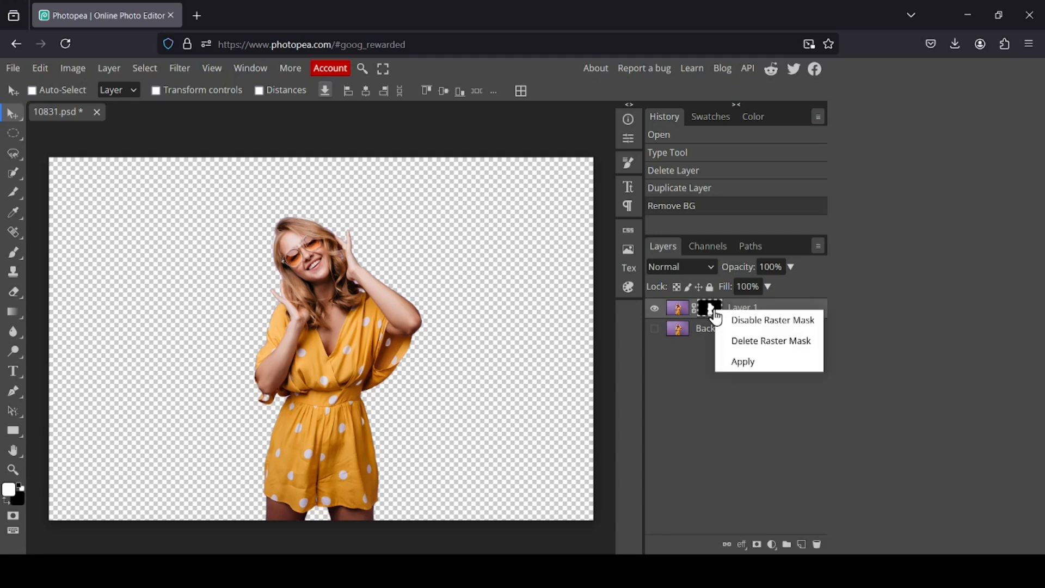
click(753, 362)
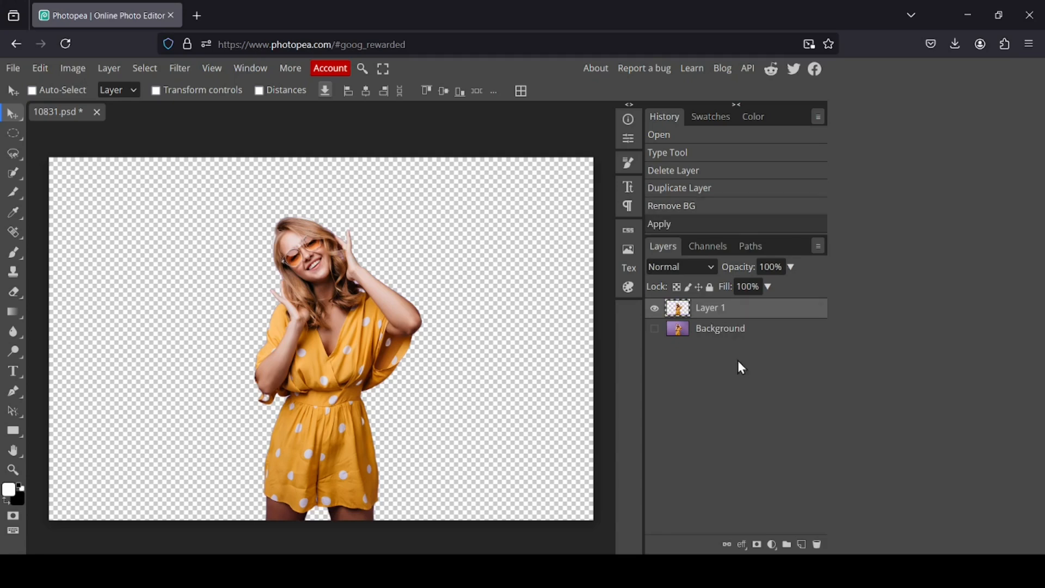
click(657, 331)
click(684, 335)
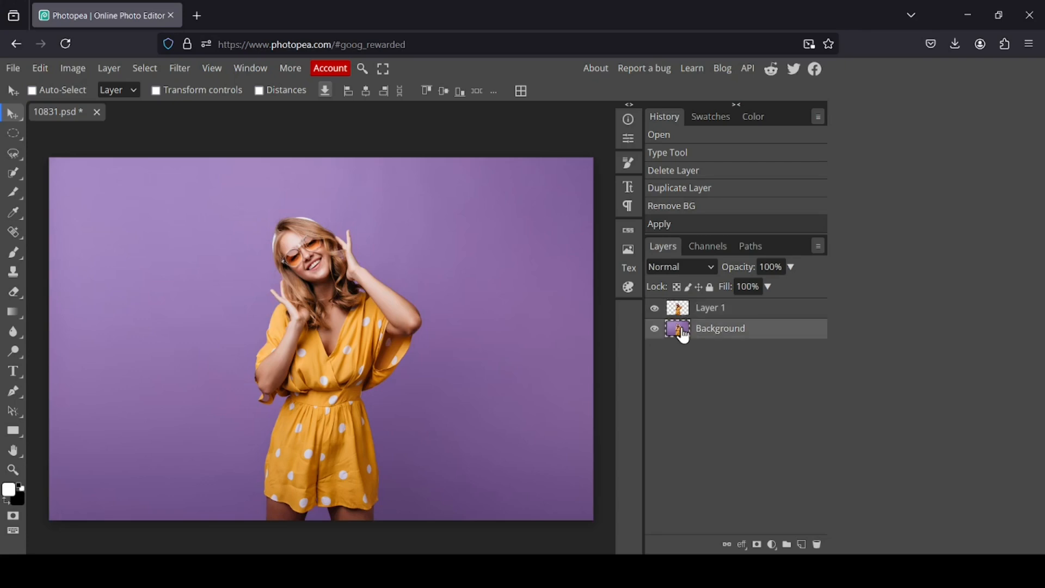
Add the text "HAPPINESS" at 300 px in white Anton above Layer 1, starting beside the woman's head
click(679, 309)
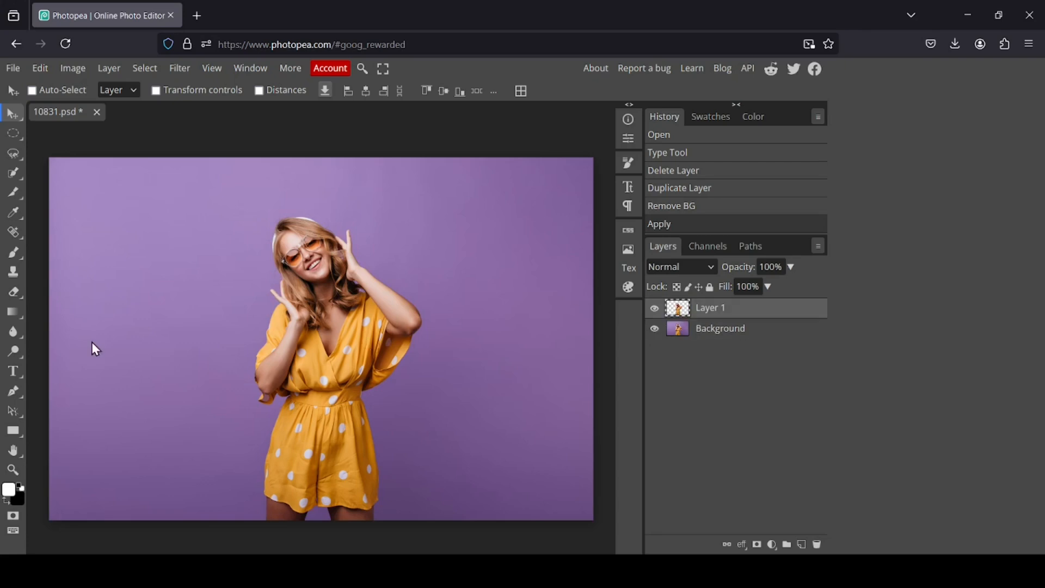
click(18, 371)
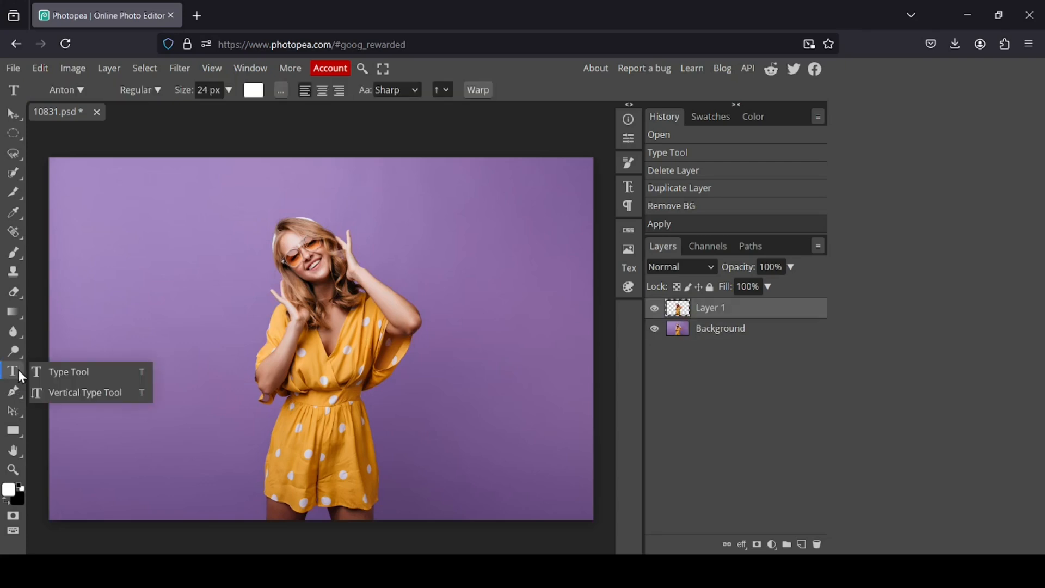
click(79, 376)
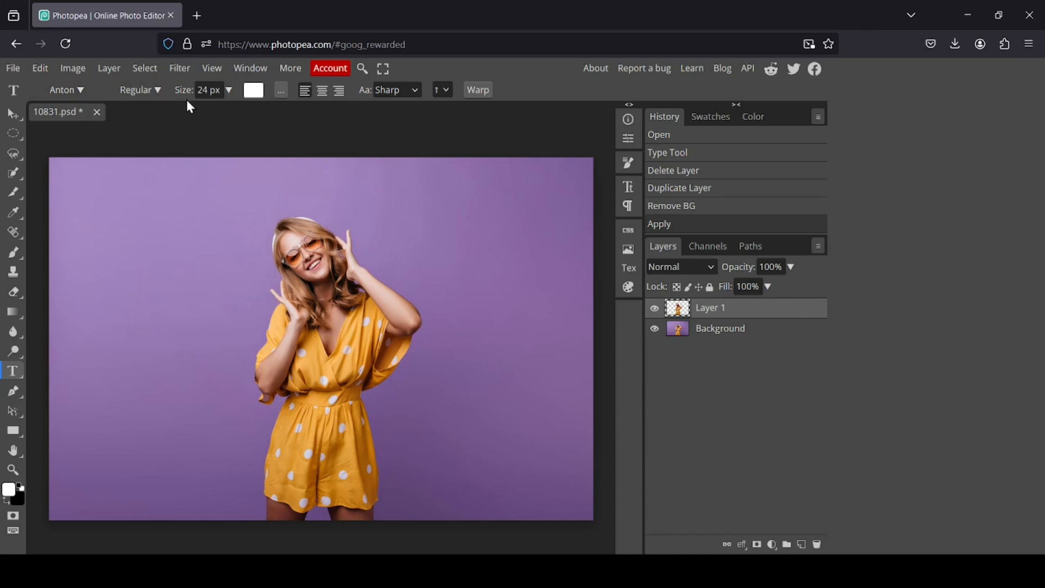
click(202, 90)
text(300)
key(Return)
click(150, 297)
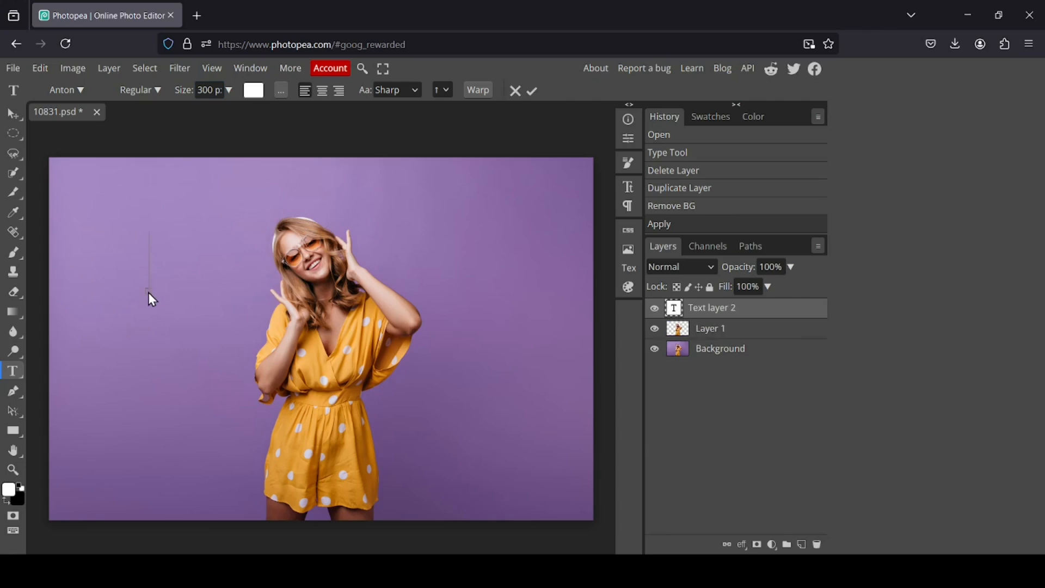
text(HAPPINESS)
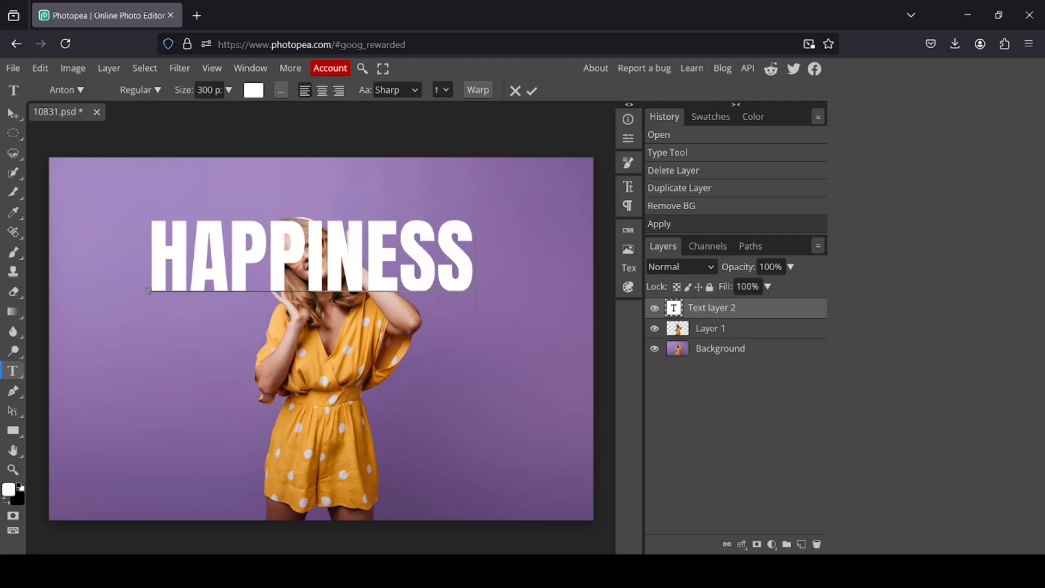
Set the font size of the whole HAPPINESS text to 350 px
click(197, 91)
text(350 px)
double_click(307, 232)
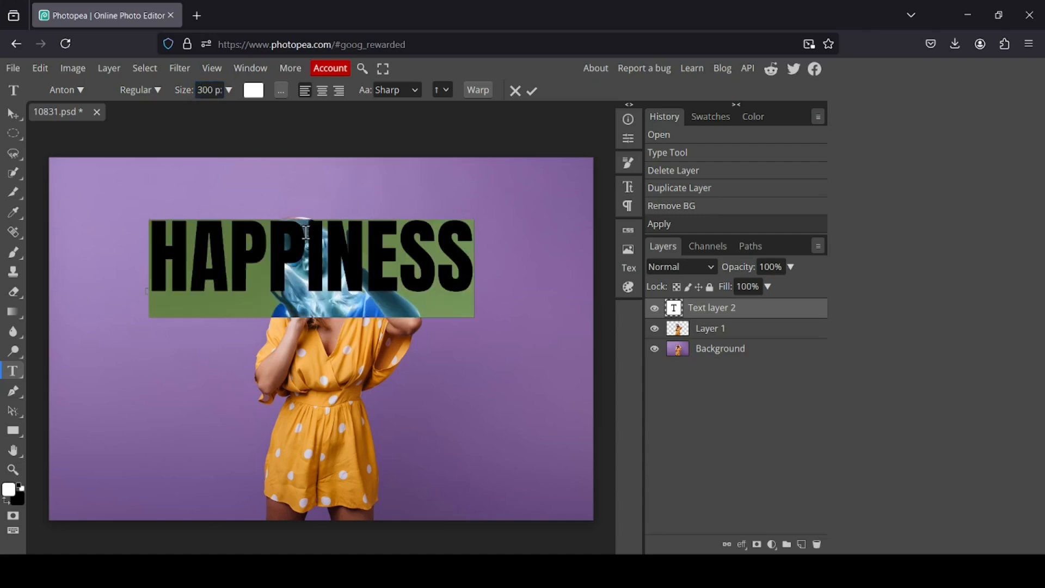
click(205, 89)
text(350)
key(Return)
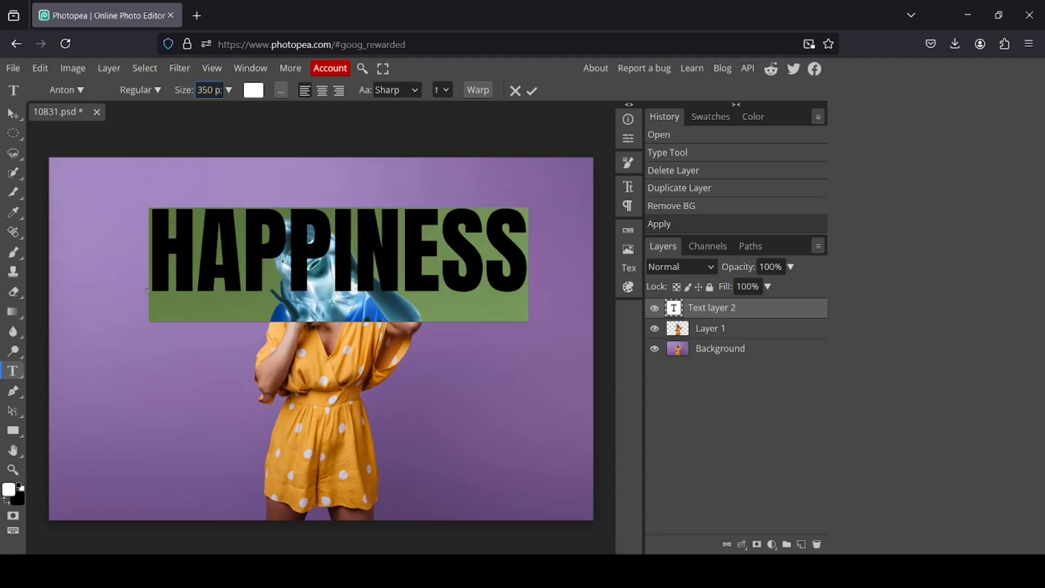
click(288, 268)
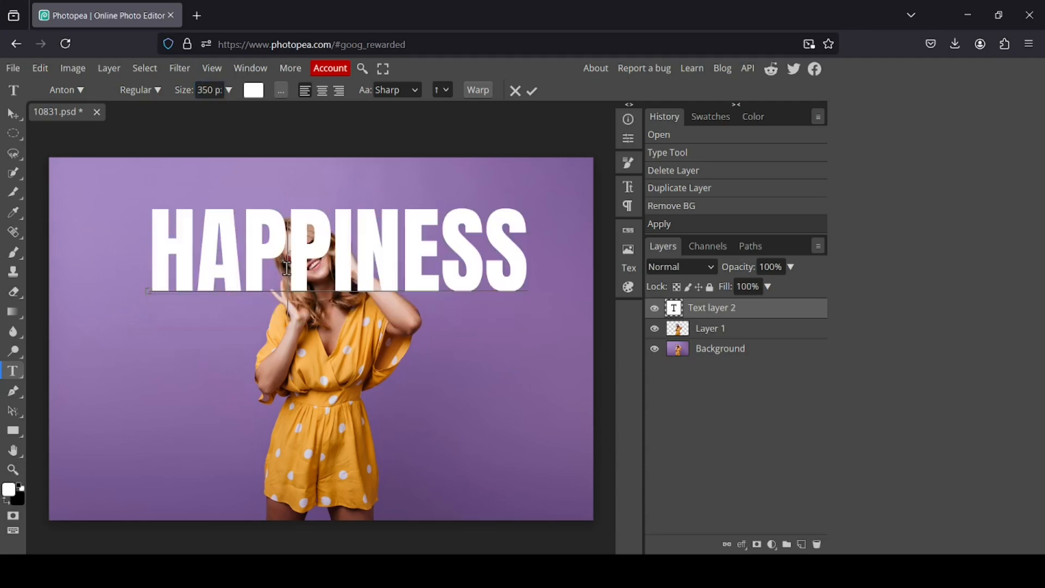
Convert the HAPPINESS text layer to a smart object and move it down over the woman's torso
right_click(677, 318)
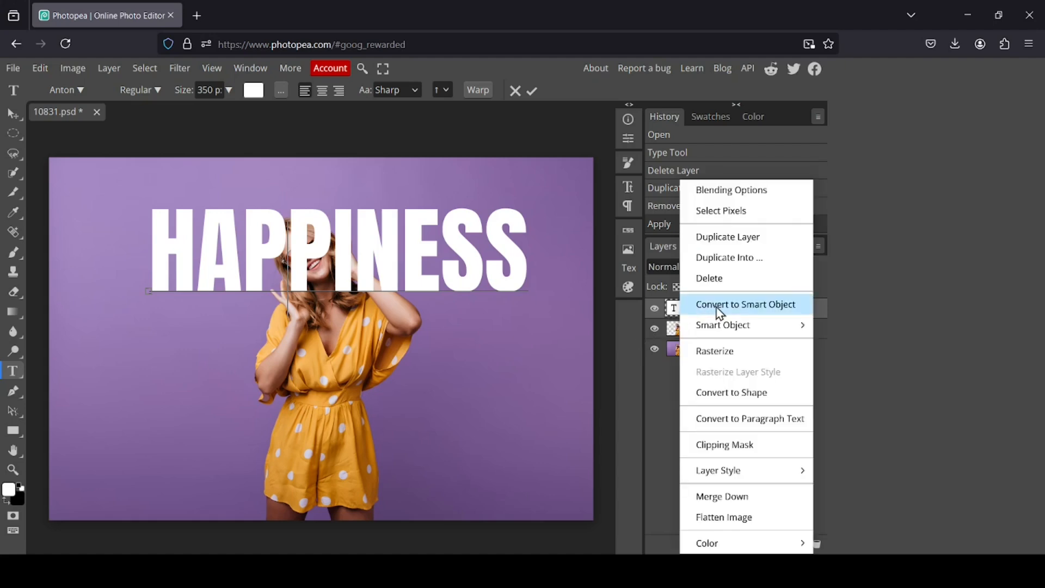
click(749, 309)
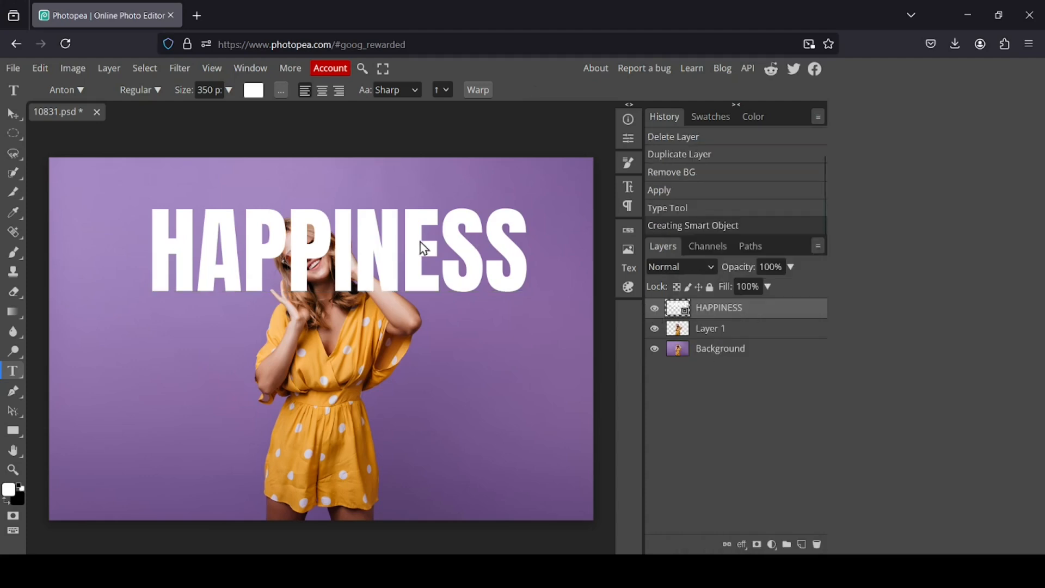
click(12, 117)
drag(380, 264, 376, 375)
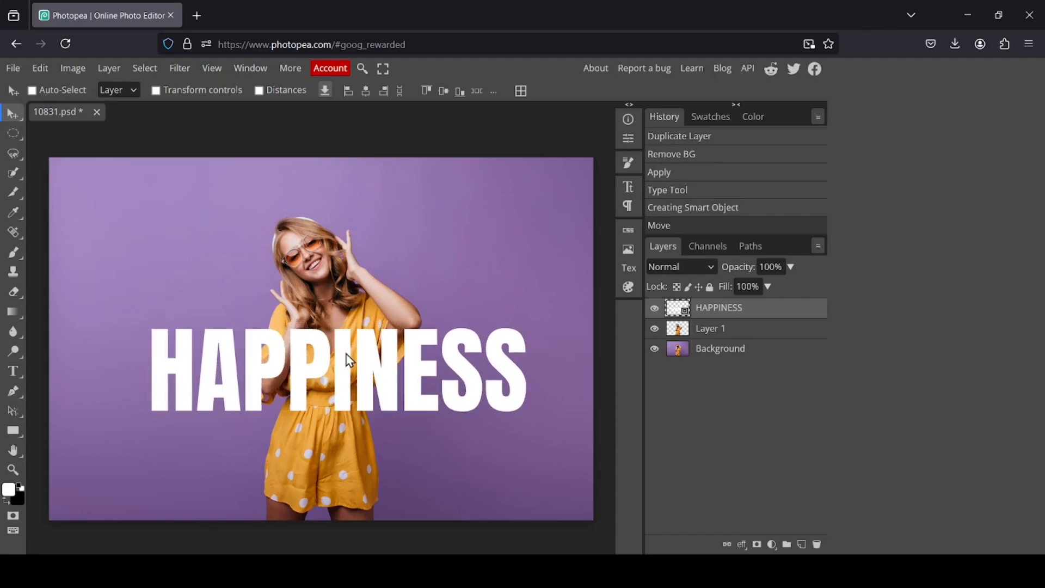
Transform the HAPPINESS layer with a horizontal skew of about -14.1° and a rotation of about -7.9°, centred near X 1052, Y 821 px
click(38, 69)
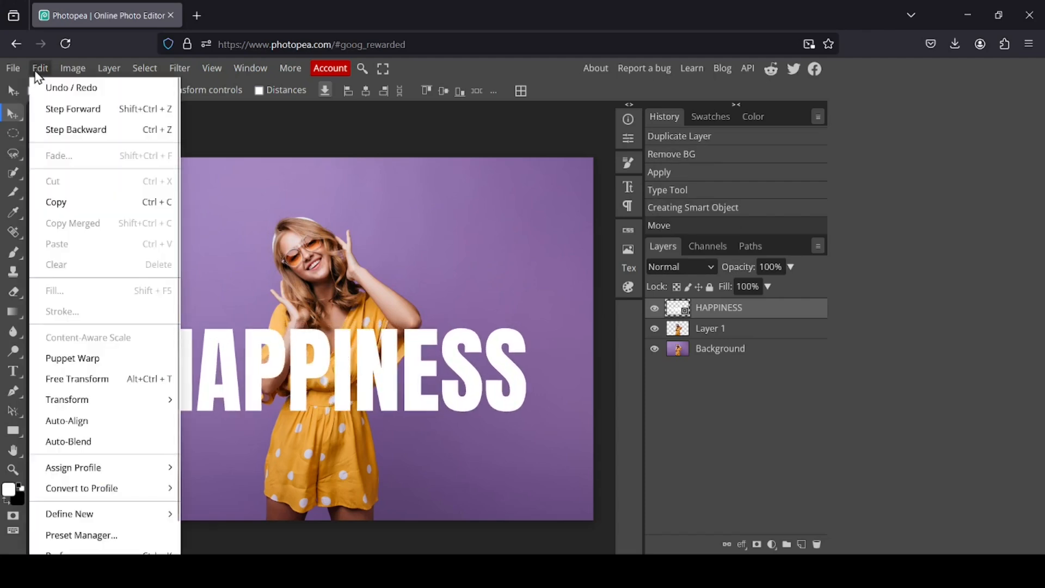
mouse_move(112, 398)
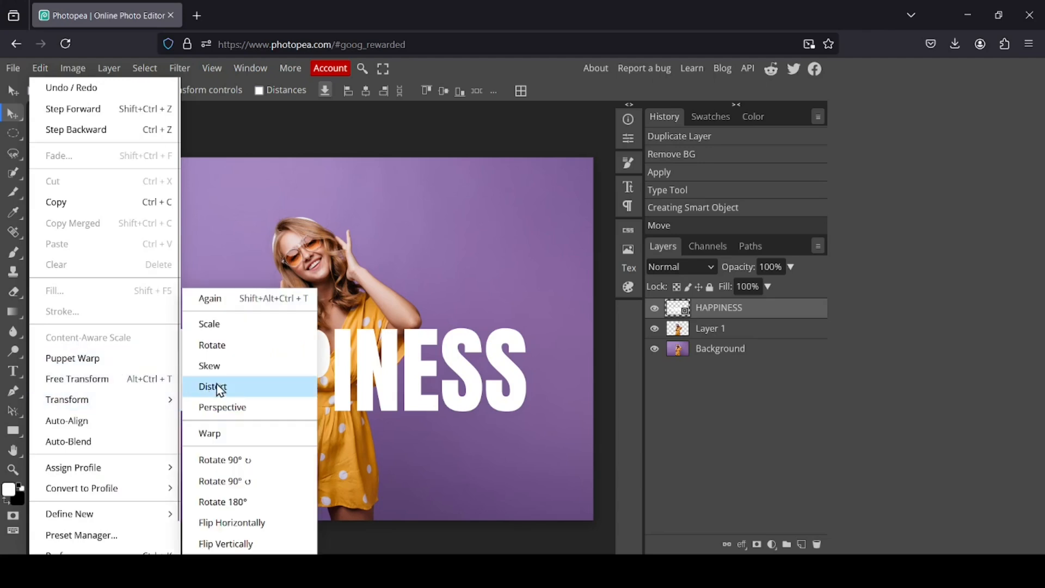
click(245, 368)
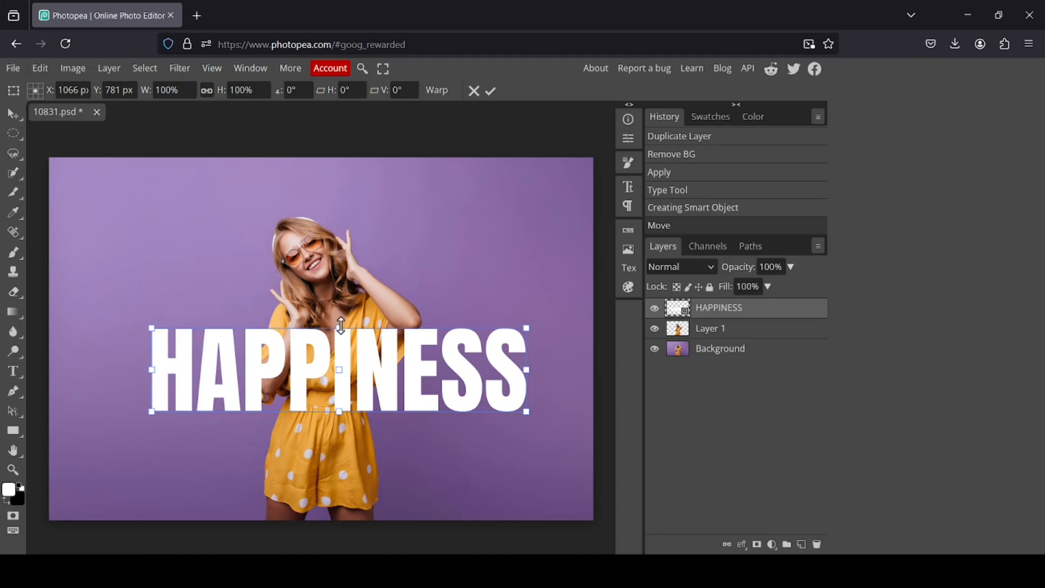
drag(340, 325, 354, 352)
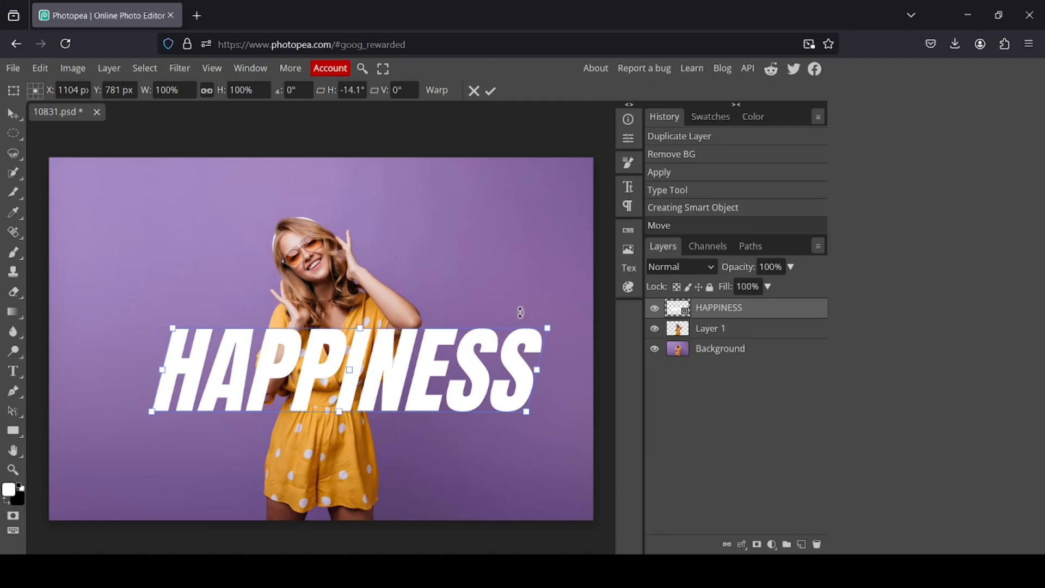
drag(524, 309, 523, 280)
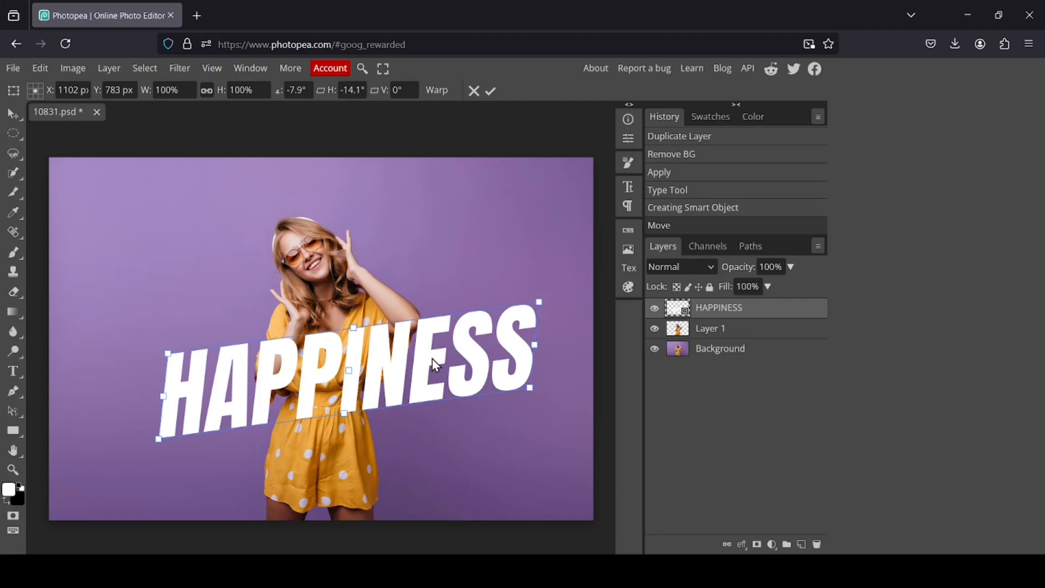
mouse_move(432, 360)
mouse_down()
mouse_move(411, 367)
mouse_move(422, 375)
mouse_up()
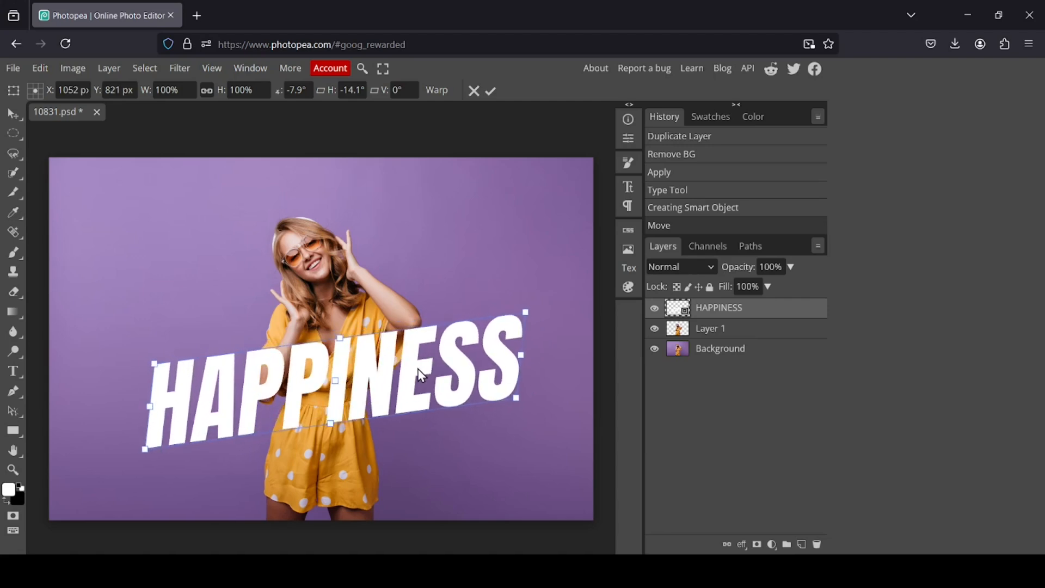
click(492, 91)
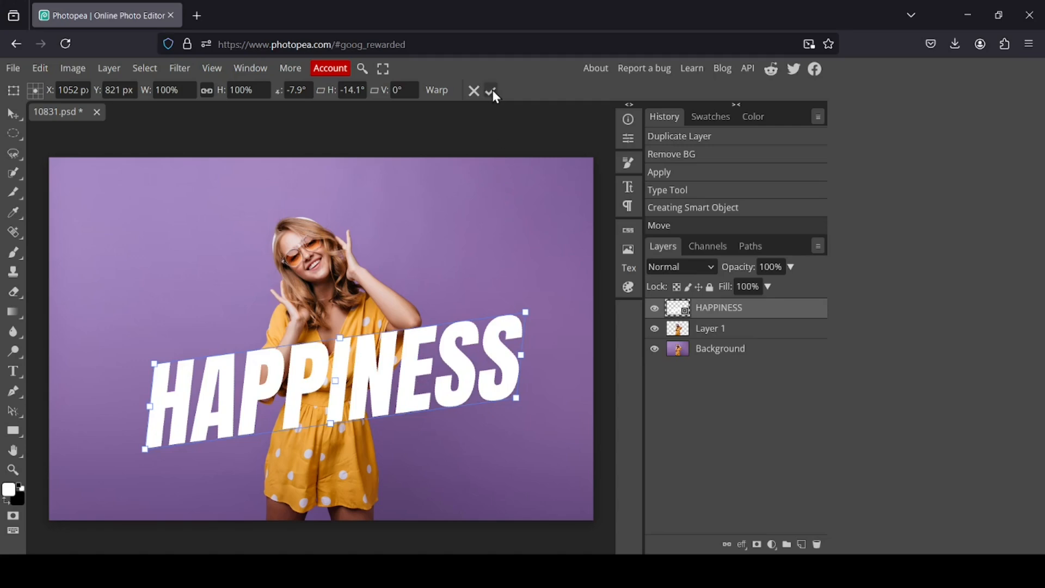
Duplicate the HAPPINESS layer and place the original between Layer 1 and the Background
right_click(681, 315)
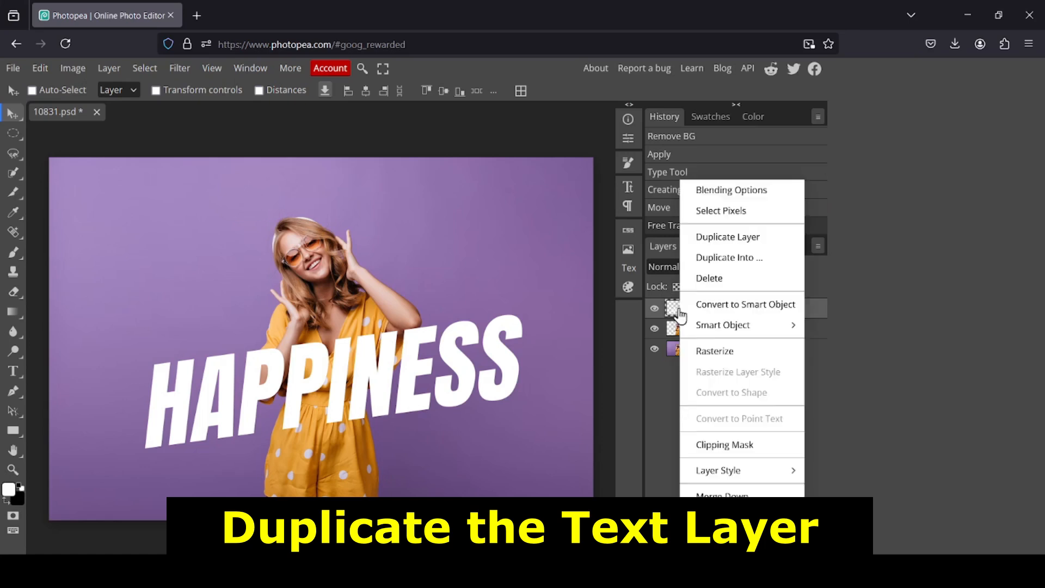
click(741, 239)
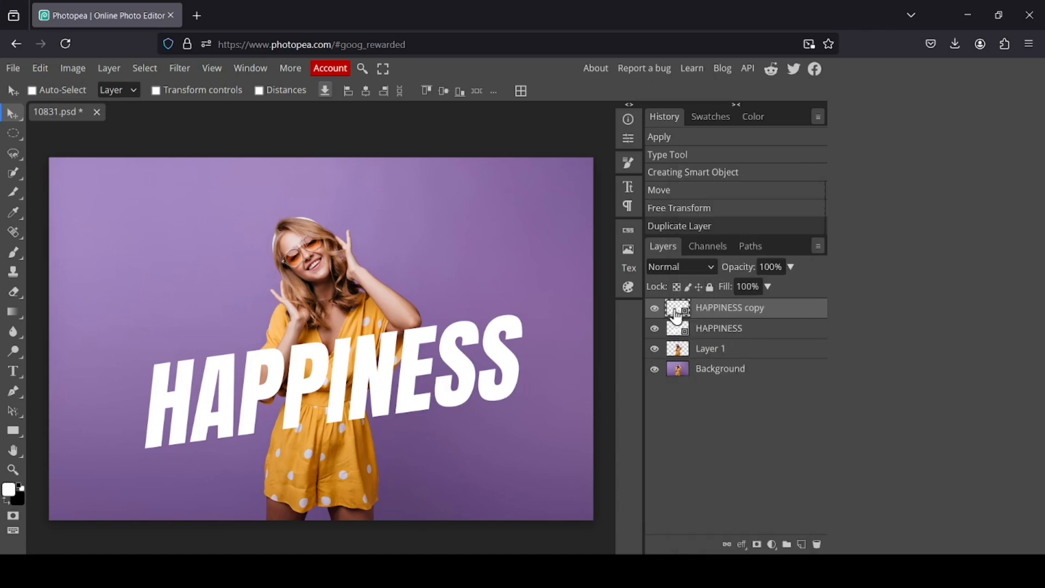
drag(677, 316, 677, 355)
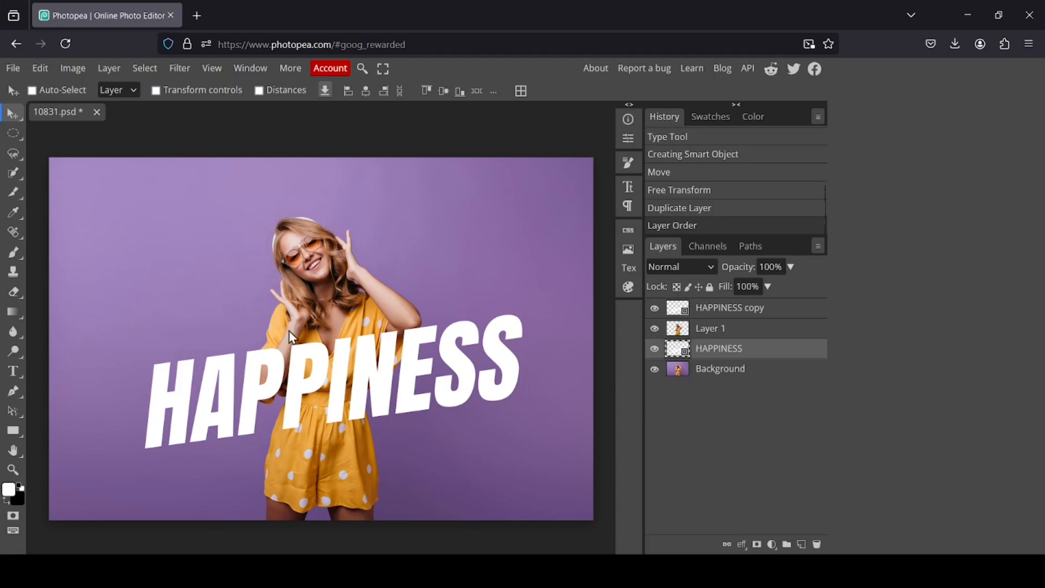
Check the layer stacking by temporarily hiding the HAPPINESS copy and Background layers
click(655, 308)
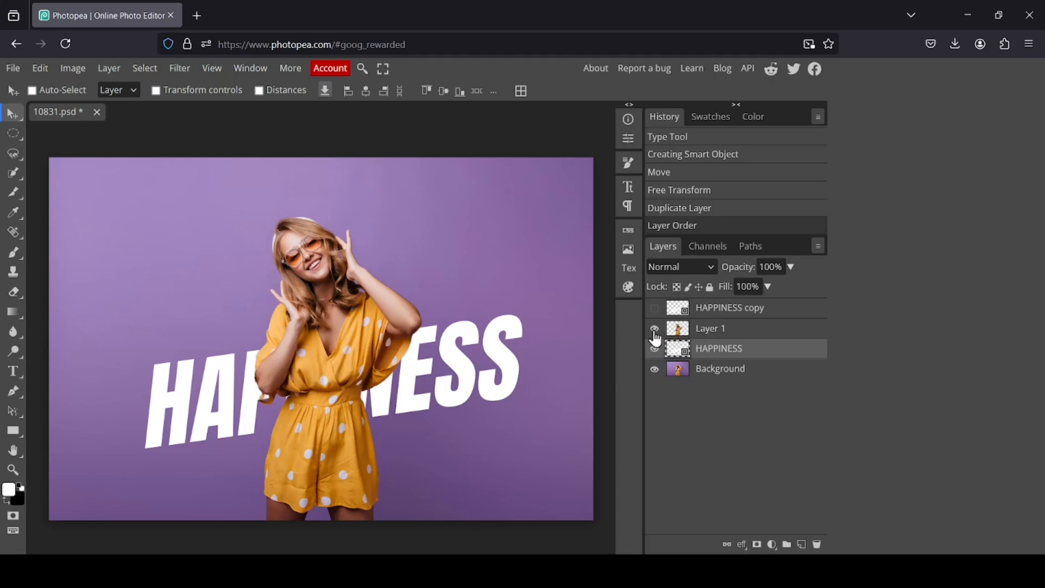
click(655, 370)
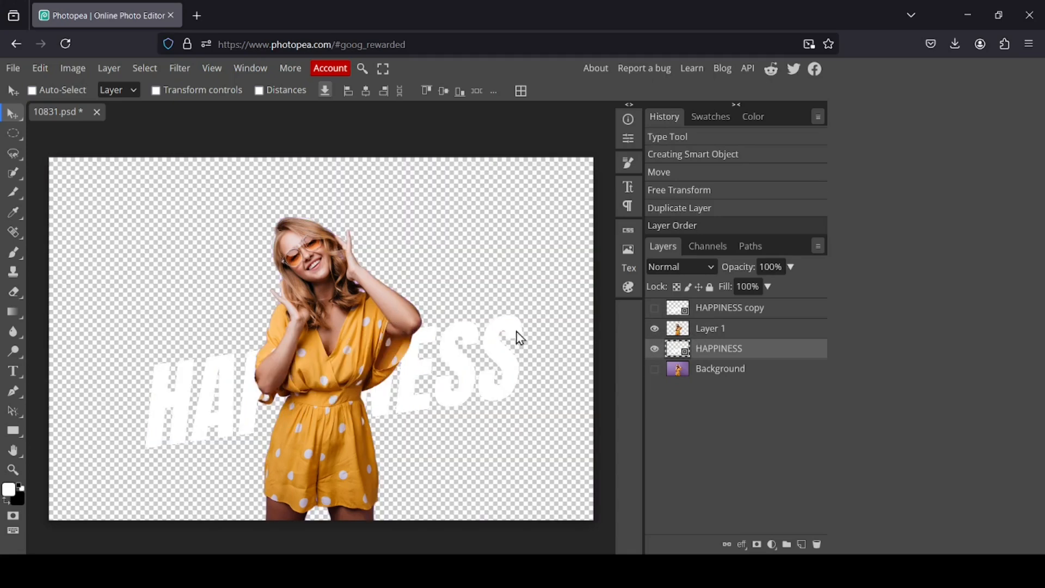
click(655, 369)
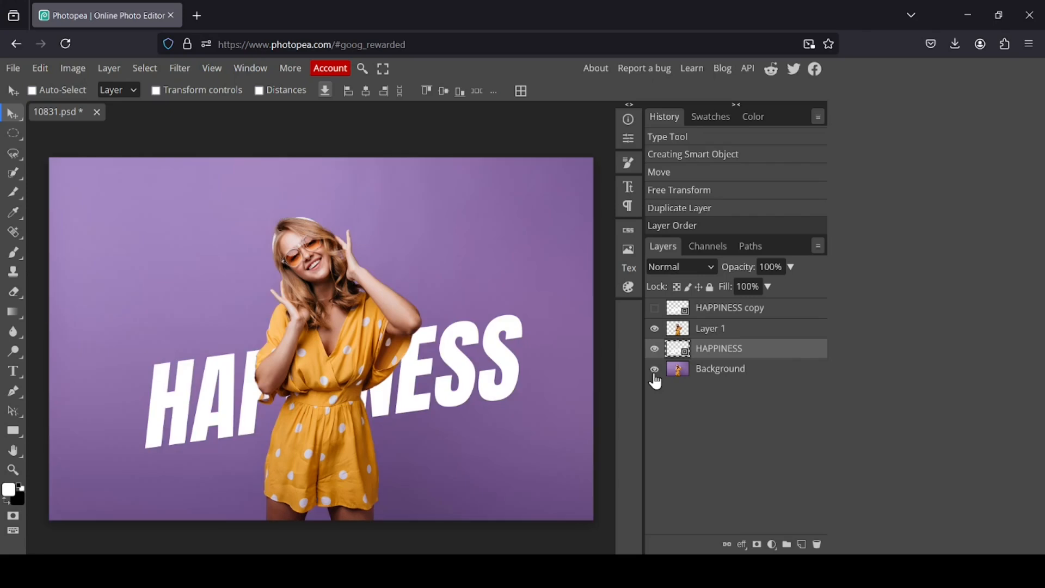
click(654, 308)
Open the blending options of the HAPPINESS copy layer and reduce its fill to 0%
click(679, 310)
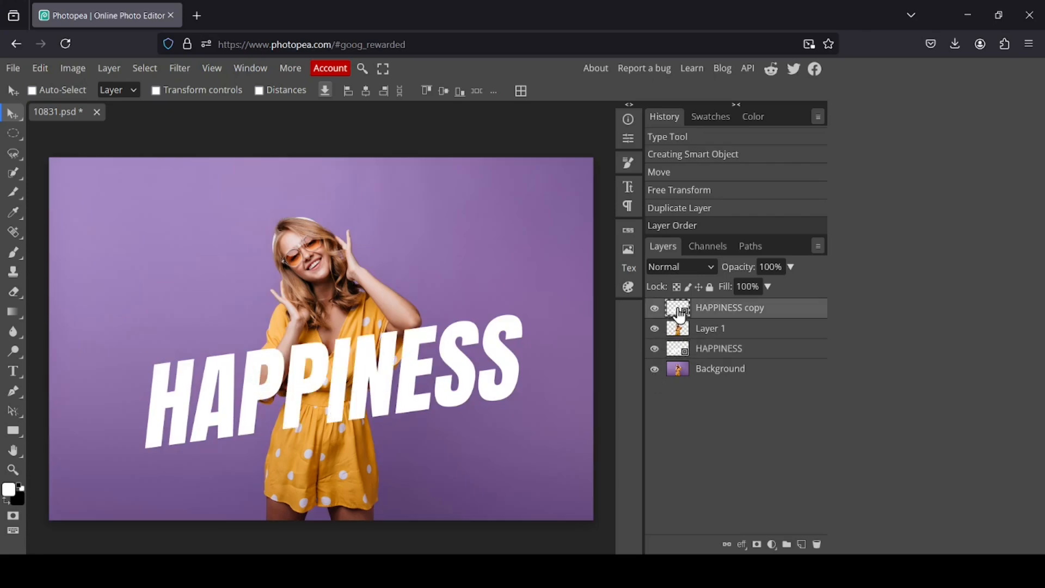
right_click(680, 315)
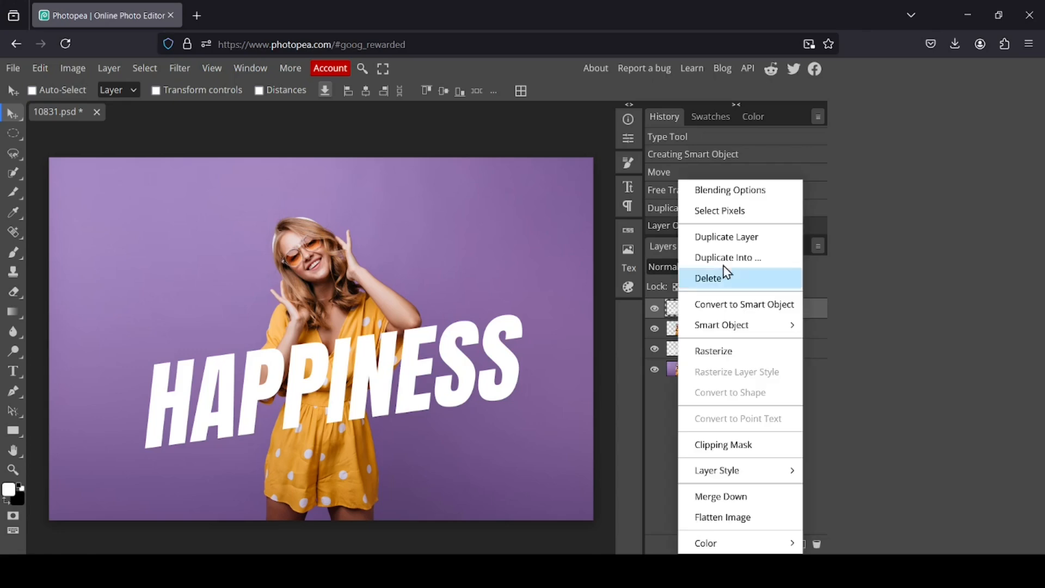
click(691, 447)
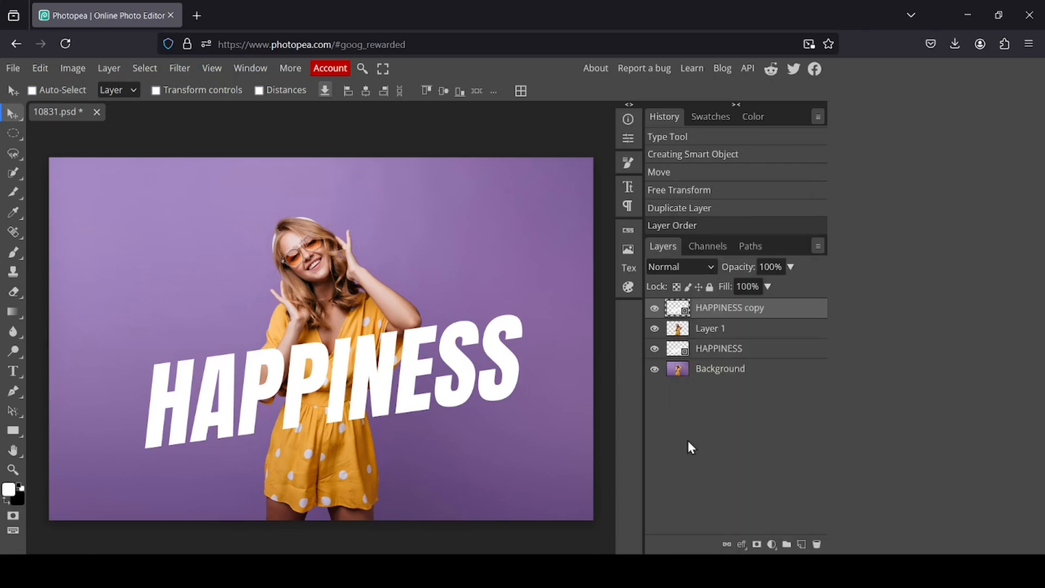
click(742, 543)
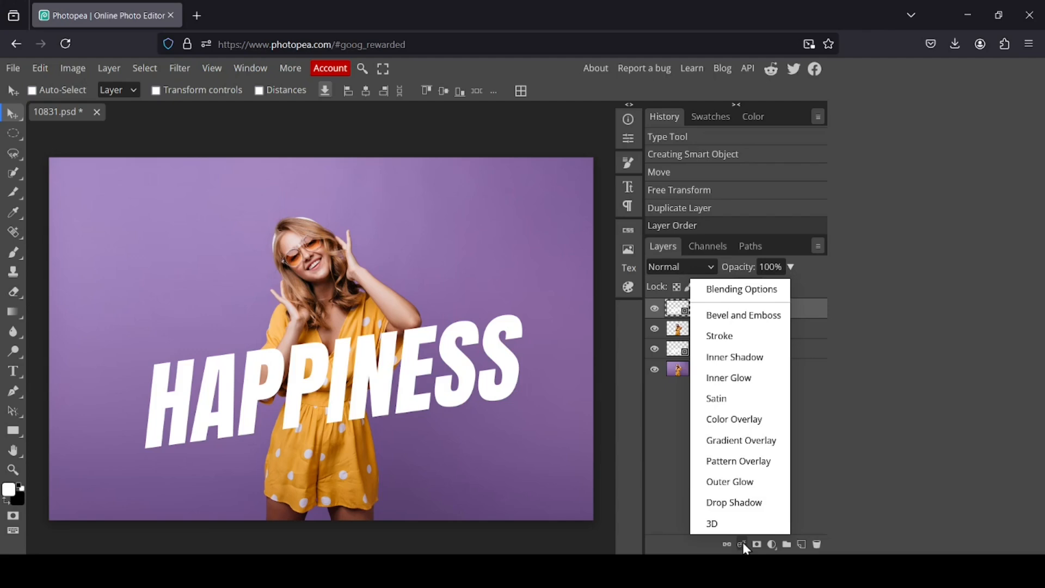
click(754, 290)
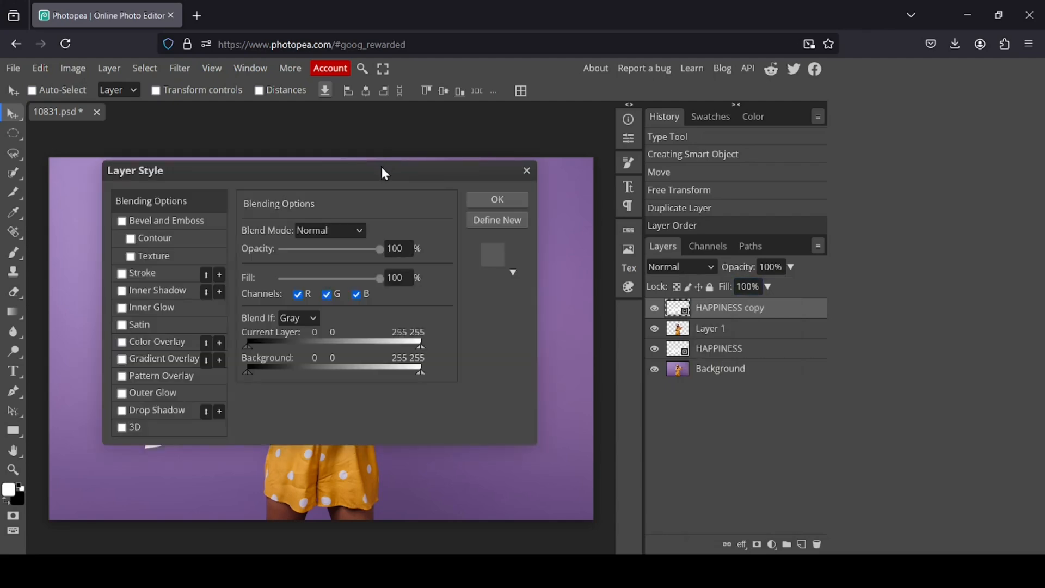
drag(381, 165, 819, 144)
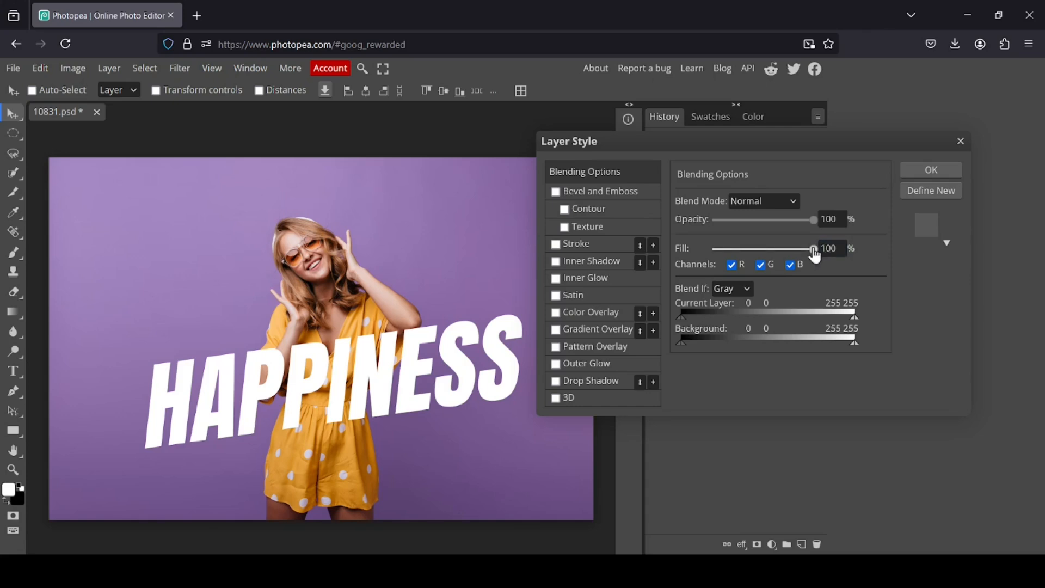
drag(811, 249, 716, 249)
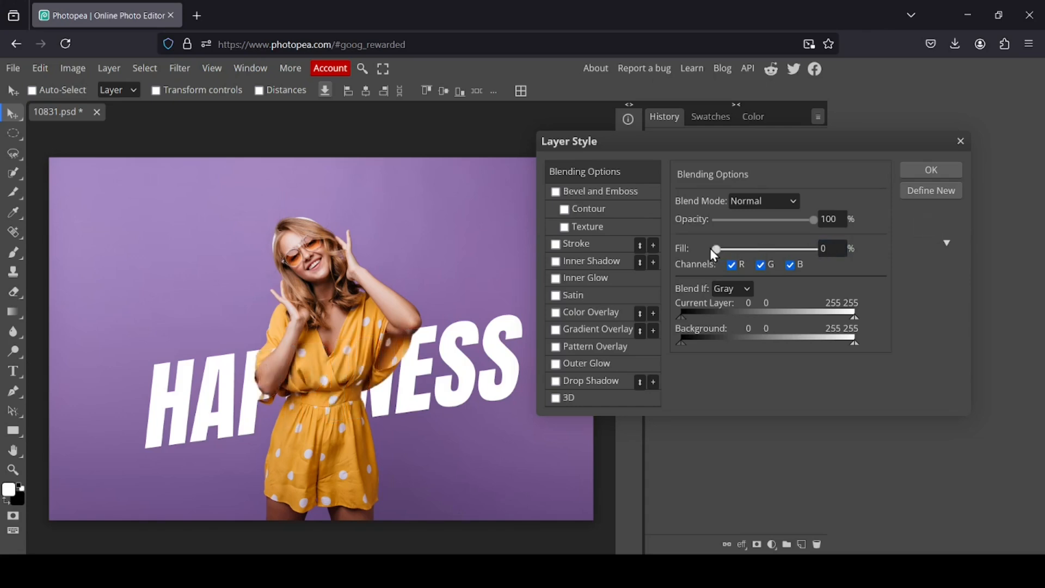
Add a Stroke effect to the HAPPINESS copy layer with a white (ffffff) colour fill
click(569, 246)
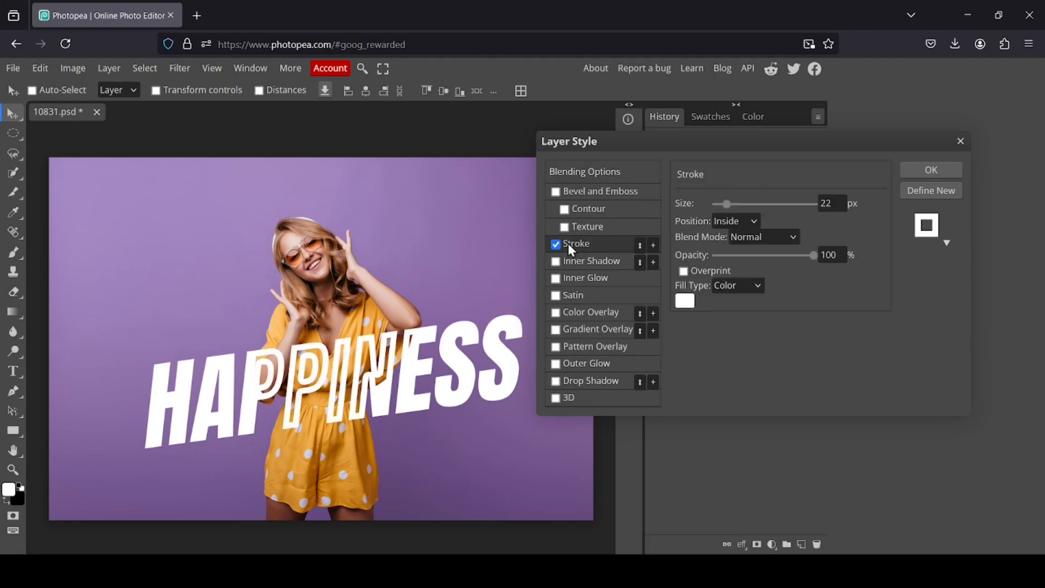
click(684, 303)
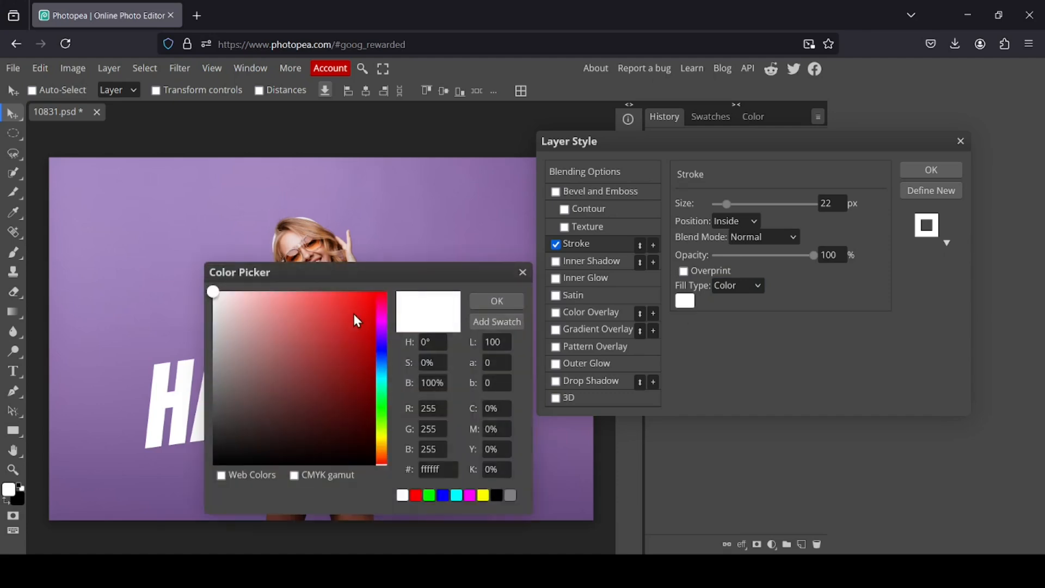
mouse_move(354, 320)
mouse_down()
mouse_move(417, 280)
mouse_move(165, 287)
mouse_up()
click(496, 300)
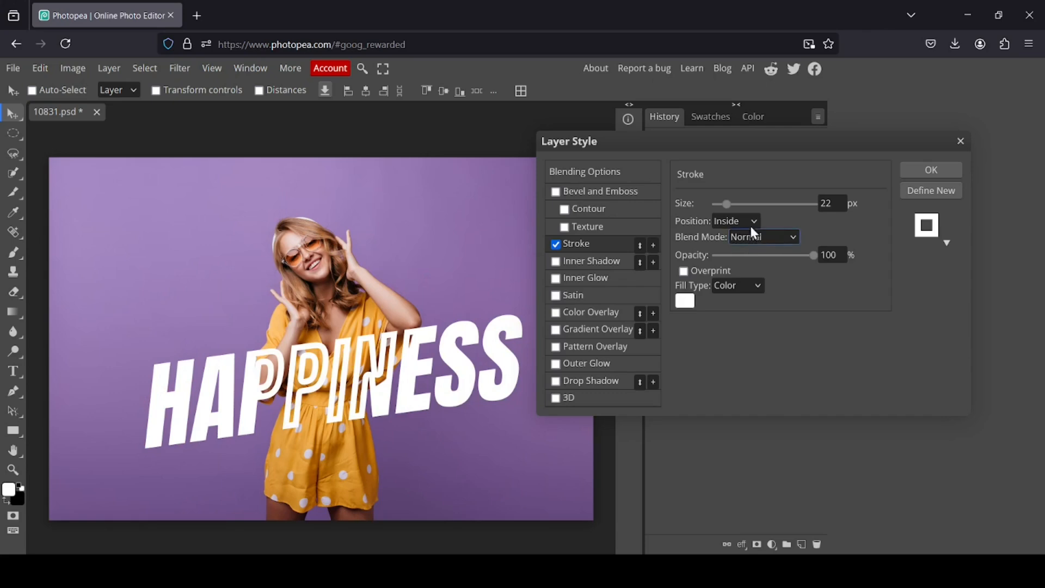
Try the Center and Outside positions for the stroke and reduce its size to 8 px
click(757, 227)
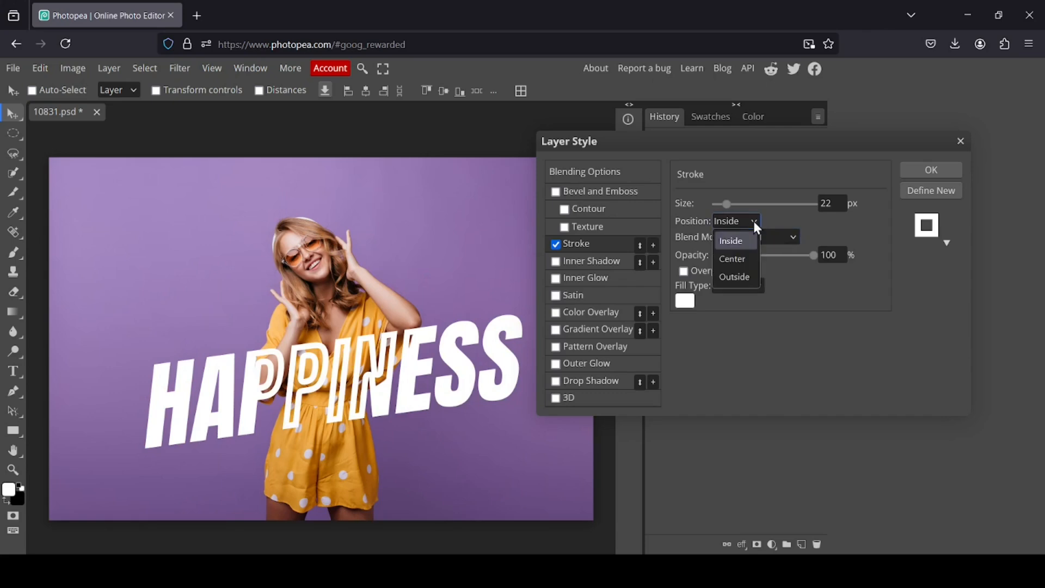
click(743, 258)
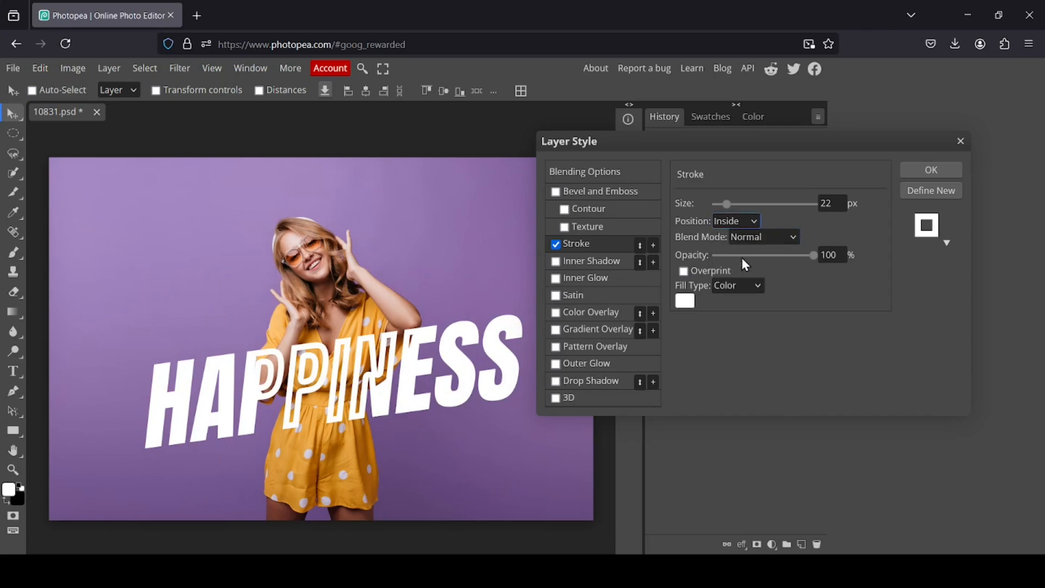
click(748, 218)
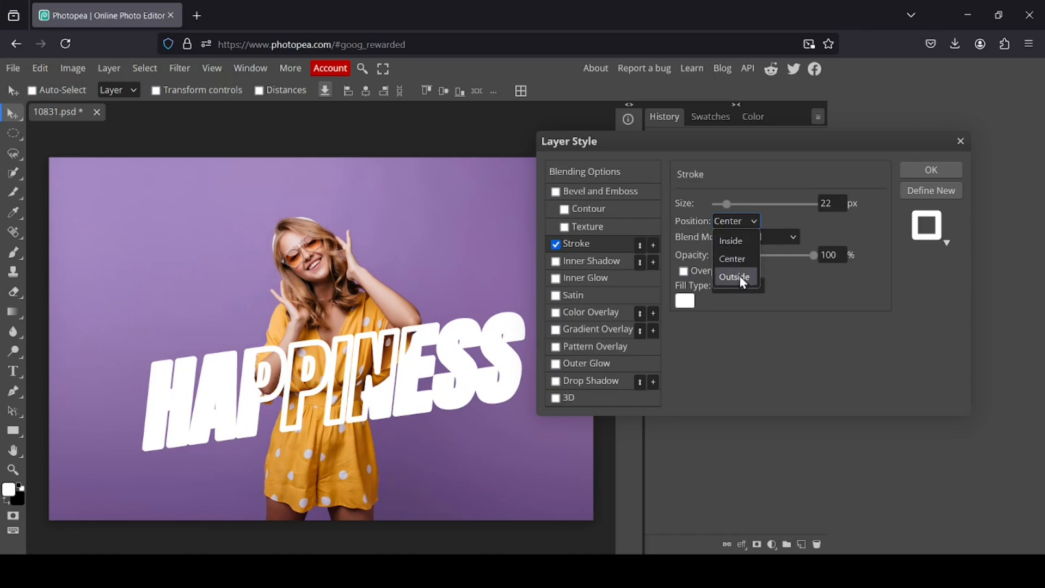
click(742, 280)
drag(727, 213, 723, 212)
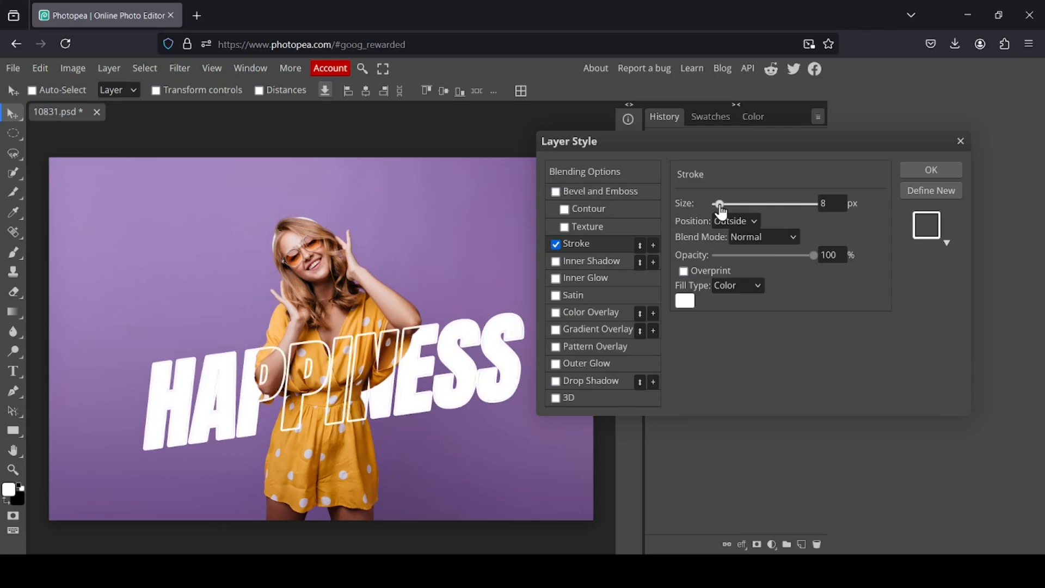
Set the stroke position to Inside after trying Center, apply the layer style, and check the outline by briefly hiding the HAPPINESS copy layer
click(752, 222)
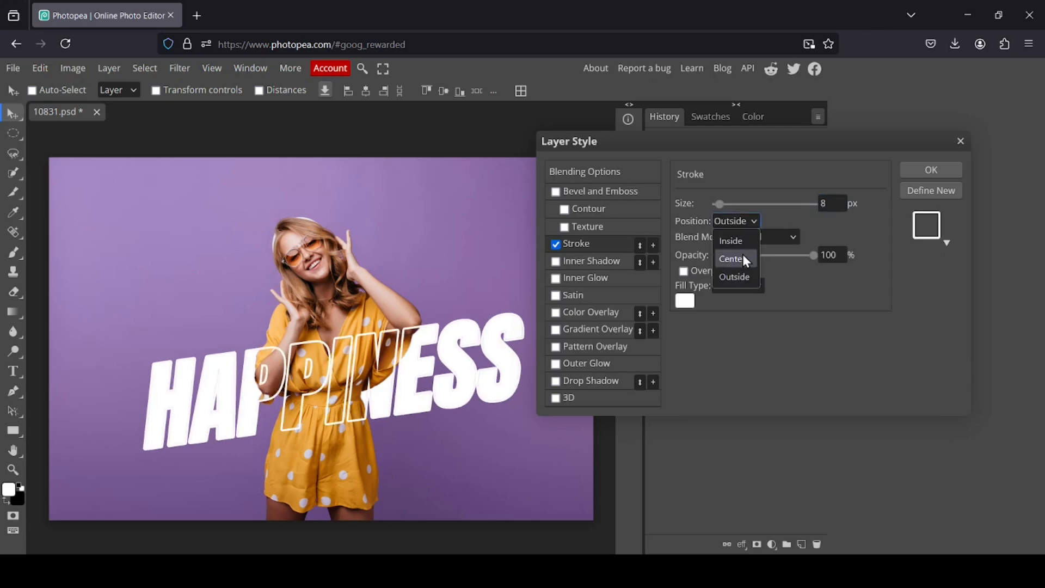
click(747, 260)
click(744, 222)
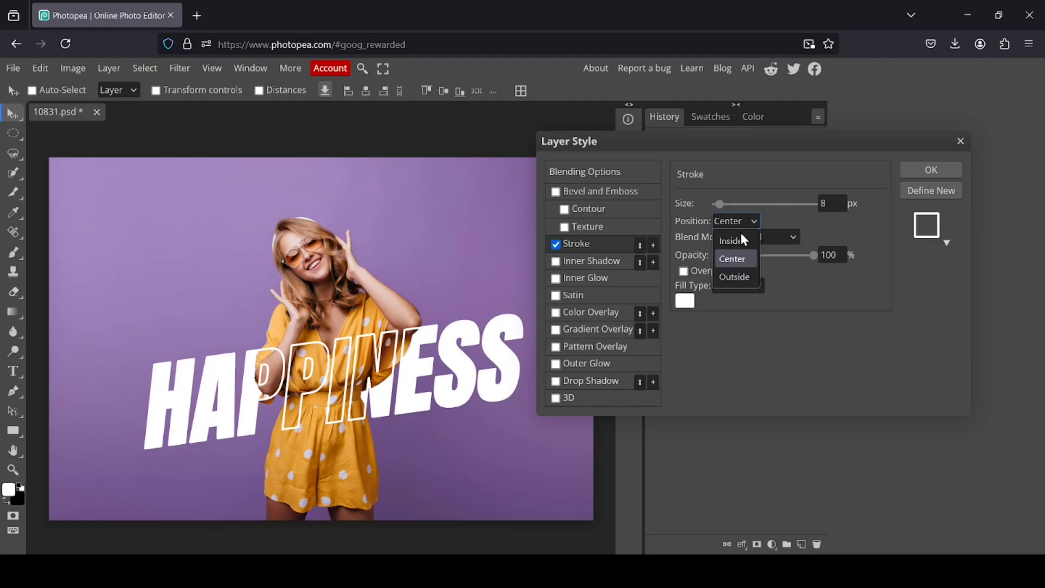
click(732, 277)
click(739, 238)
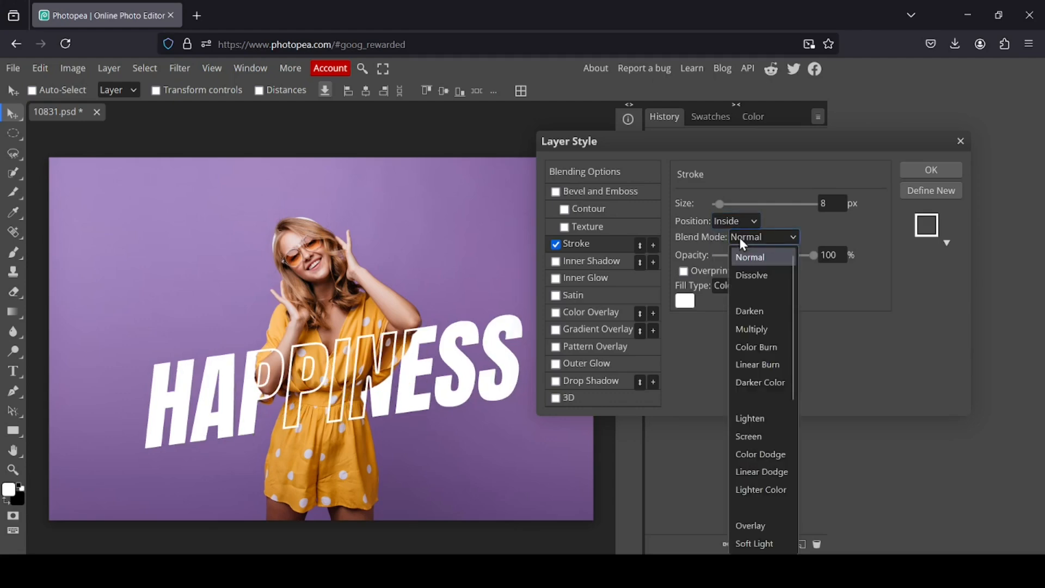
click(861, 300)
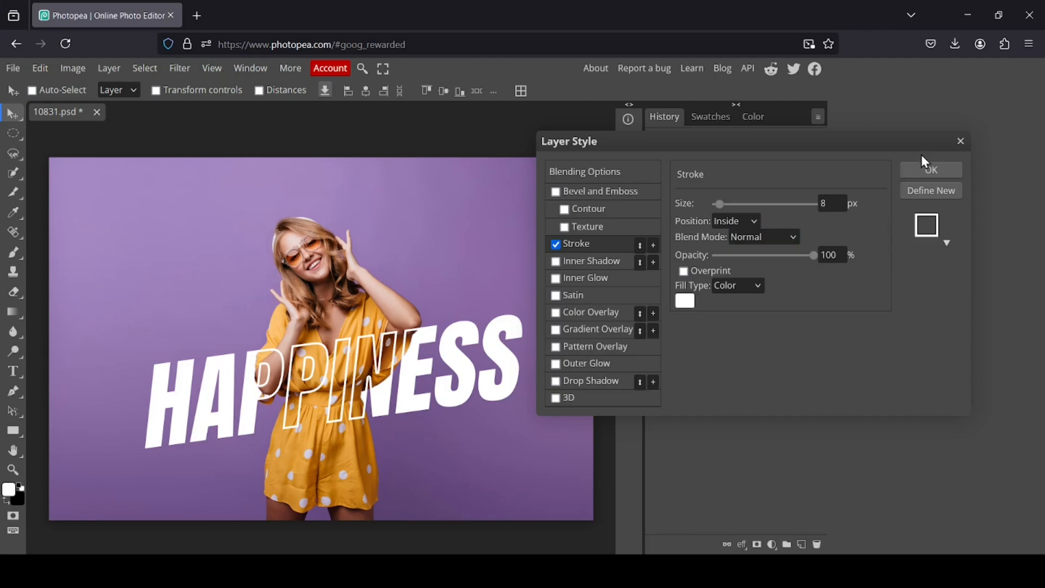
click(936, 171)
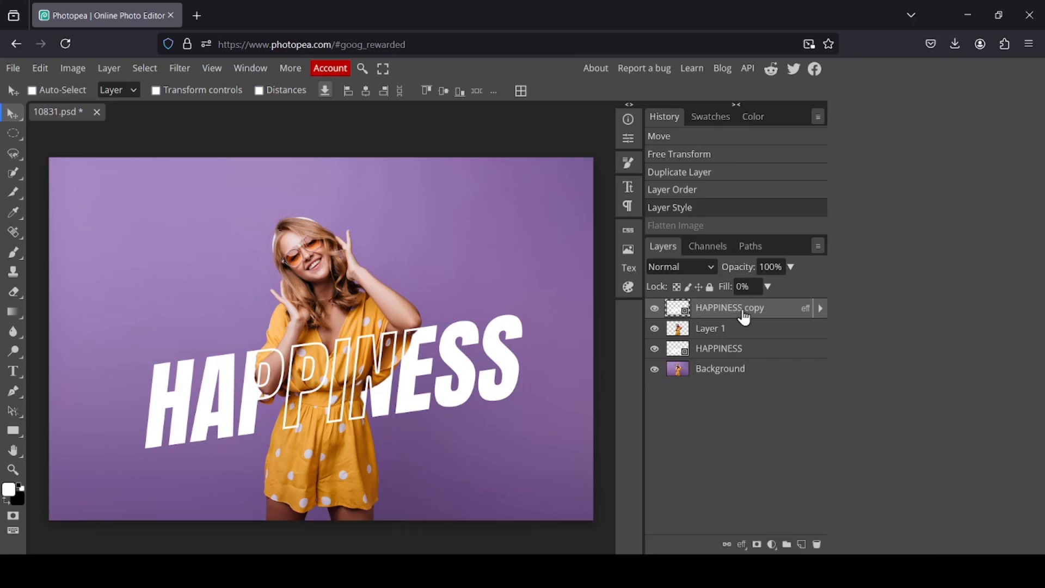
click(654, 309)
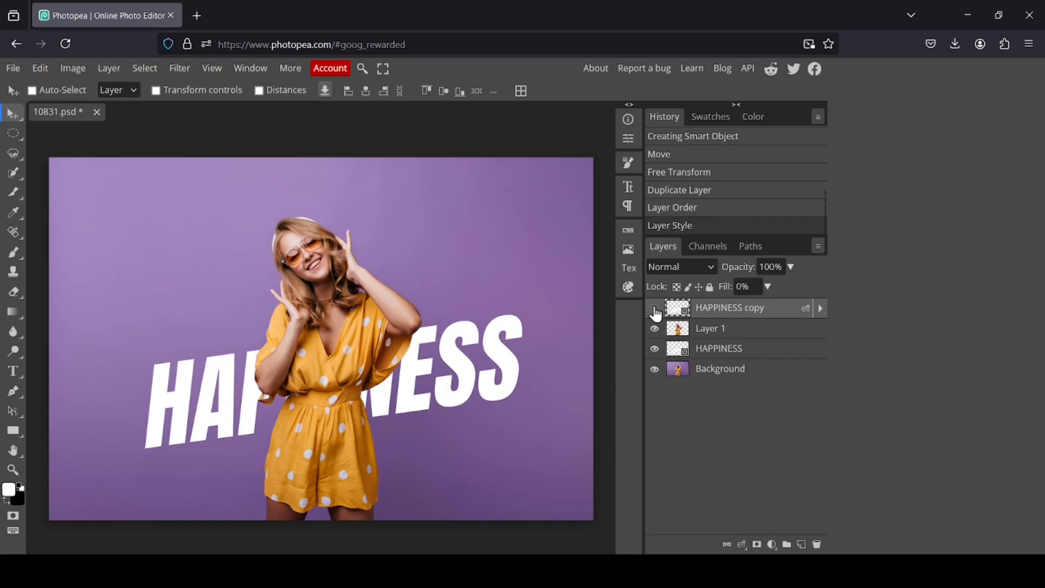
click(655, 310)
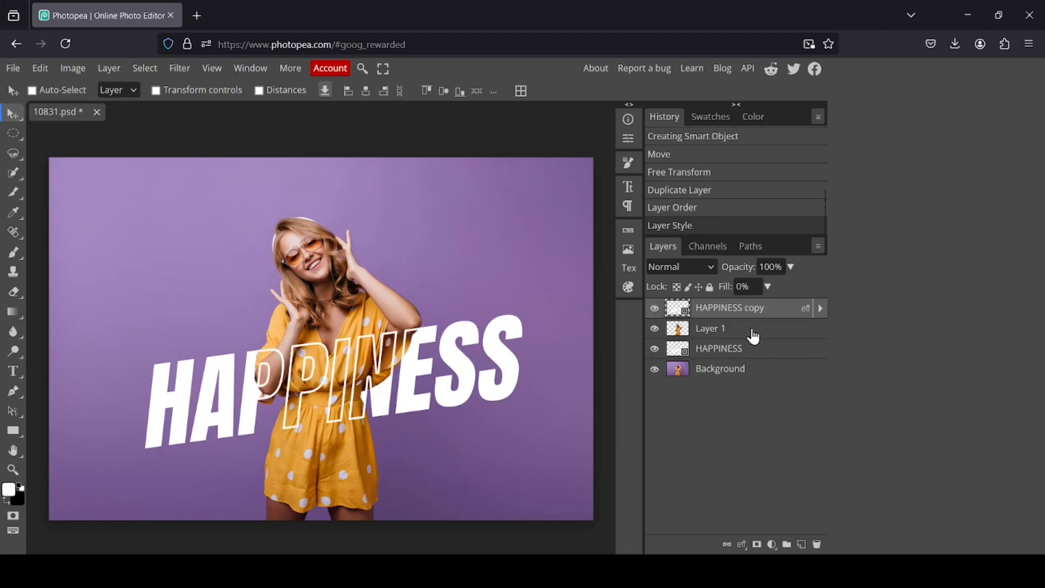
Select the HAPPINESS copy and HAPPINESS layers together and move both slightly down
key(ctrl)
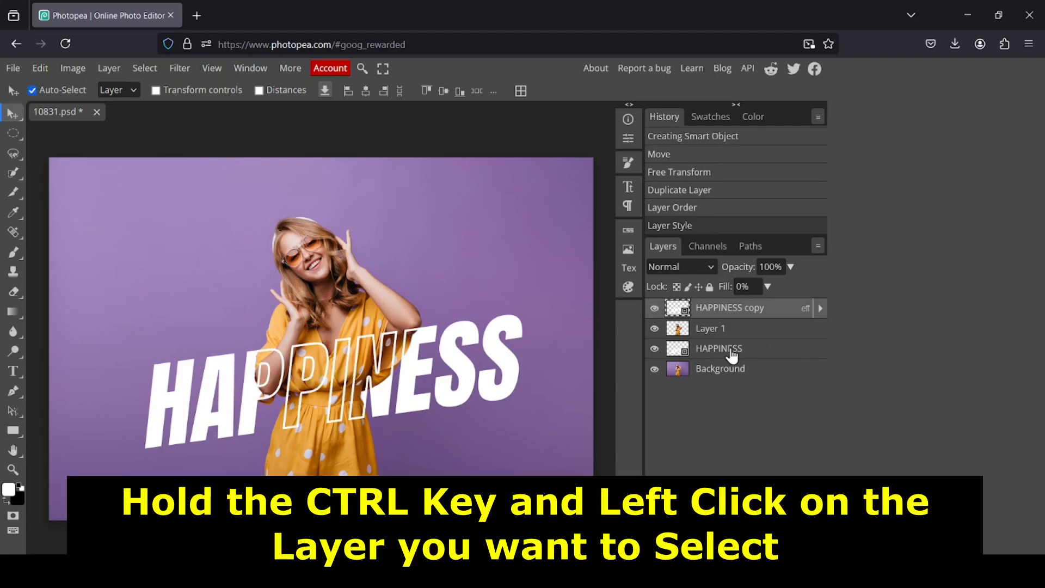
key(ctrl)
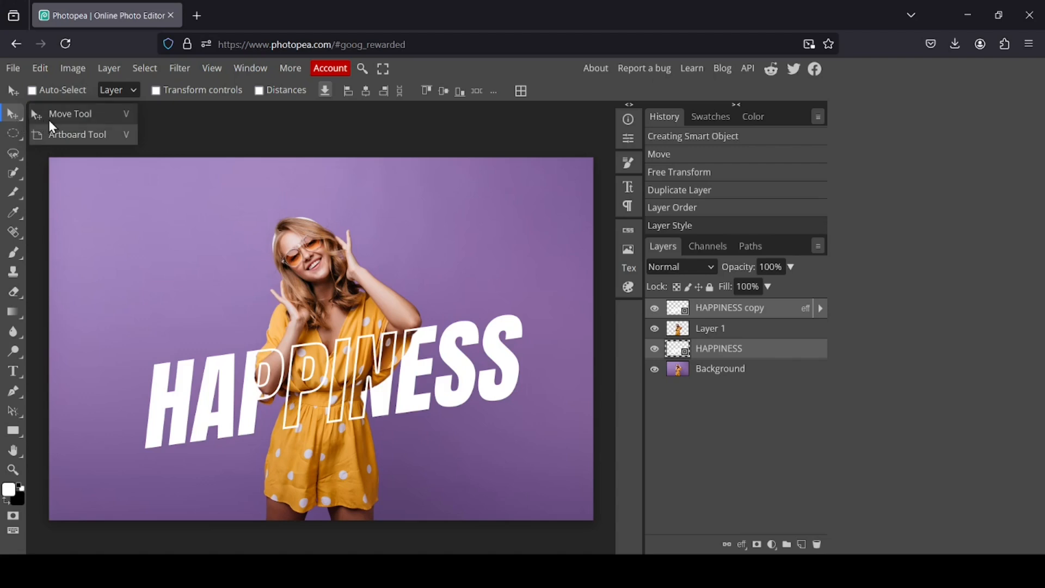
mouse_move(316, 373)
mouse_down()
mouse_move(375, 305)
mouse_move(270, 328)
mouse_move(312, 387)
mouse_move(355, 375)
mouse_move(283, 387)
mouse_move(334, 302)
mouse_move(318, 370)
mouse_move(305, 370)
mouse_move(314, 380)
mouse_up()
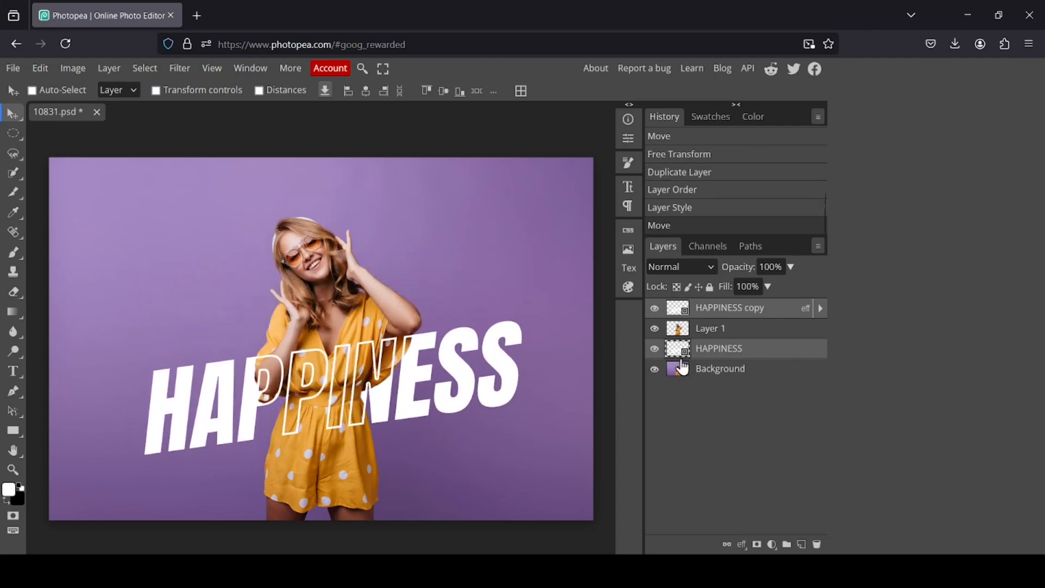
Flatten the image into a single Background layer
right_click(675, 314)
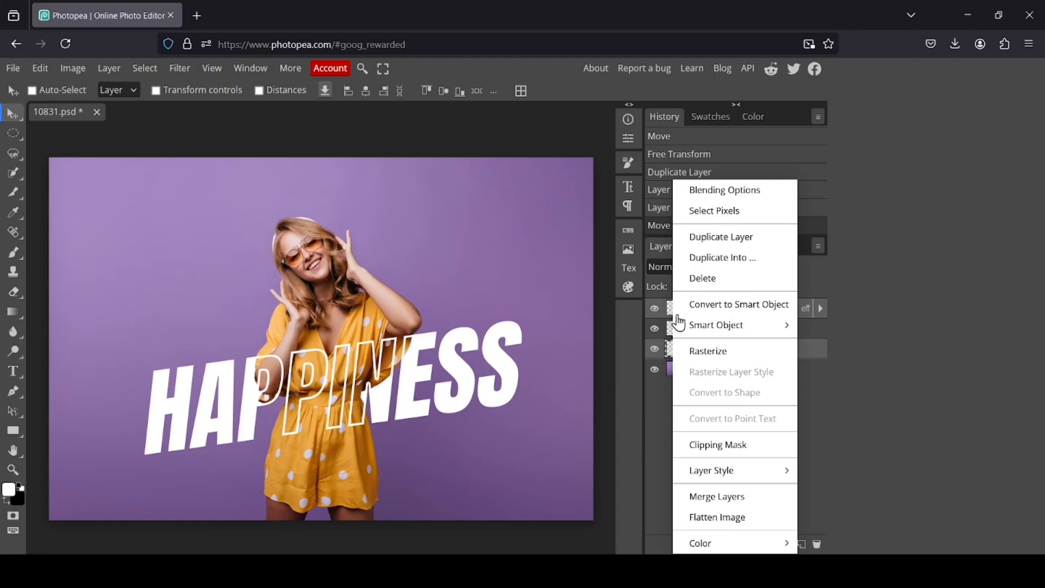
click(745, 521)
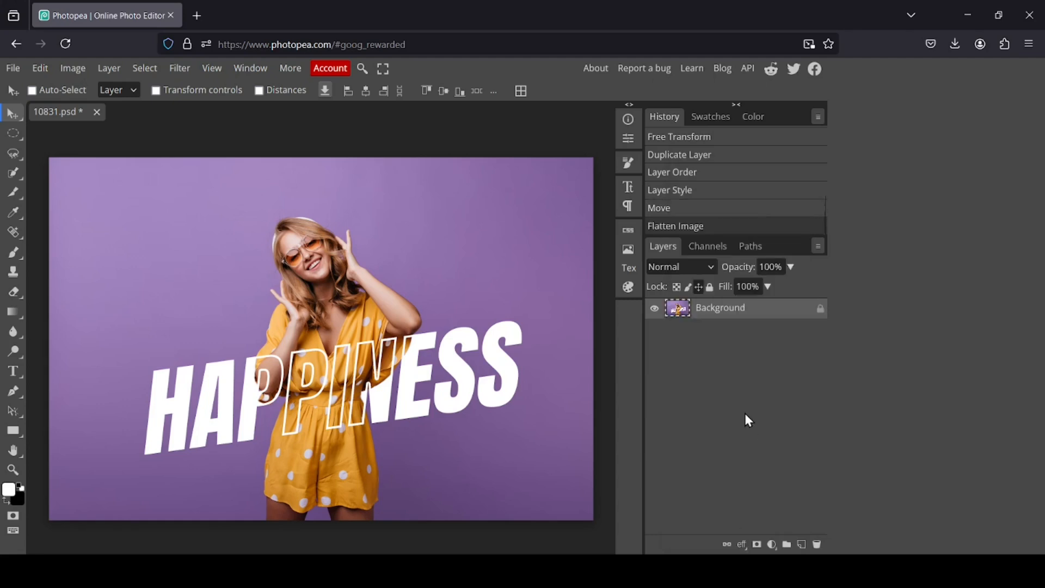